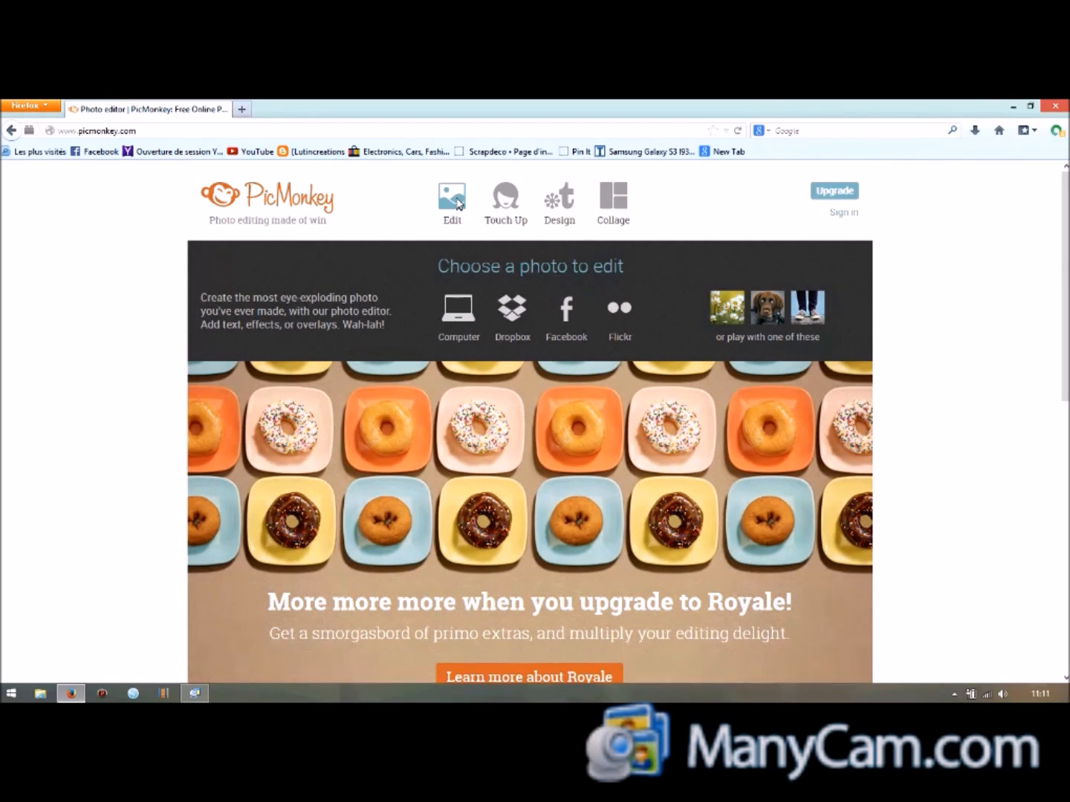
Step: Start a collage from computer photos, loading 2009-04-23.0135, 2009-04-23.0146 and 2009-04-23.0147
{"action": "mouse_move", "coordinate": [506, 206]}
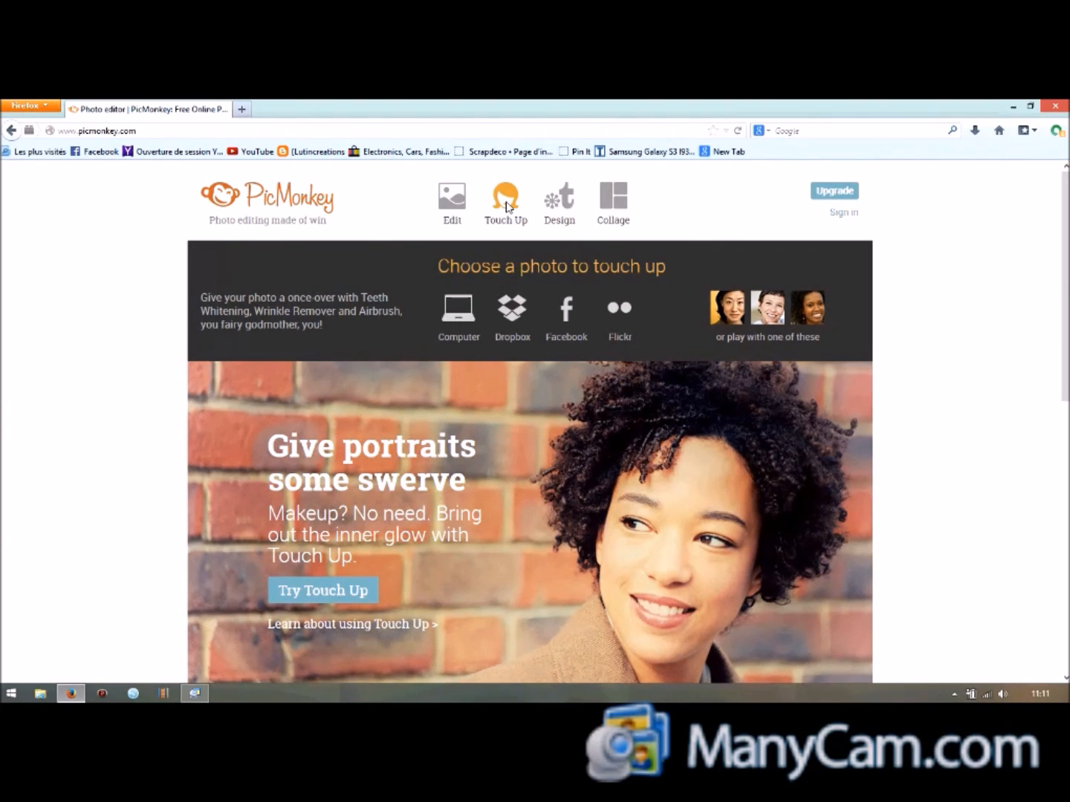
{"action": "mouse_move", "coordinate": [561, 203]}
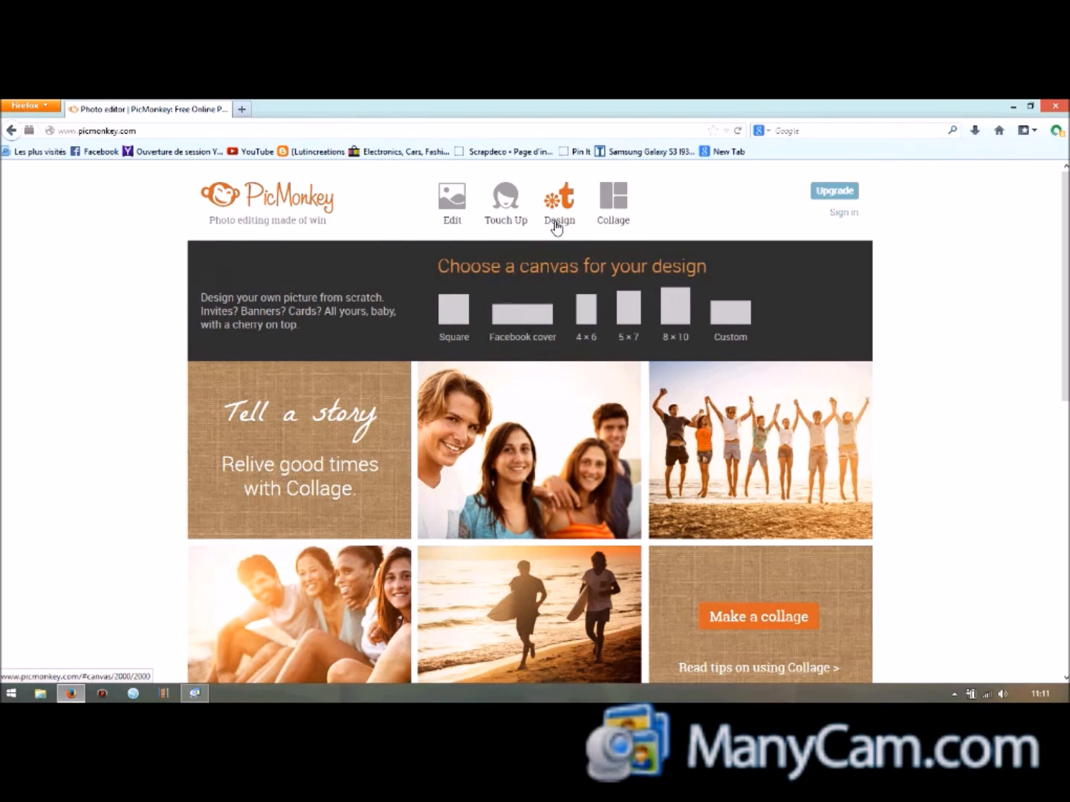
{"action": "mouse_move", "coordinate": [615, 196]}
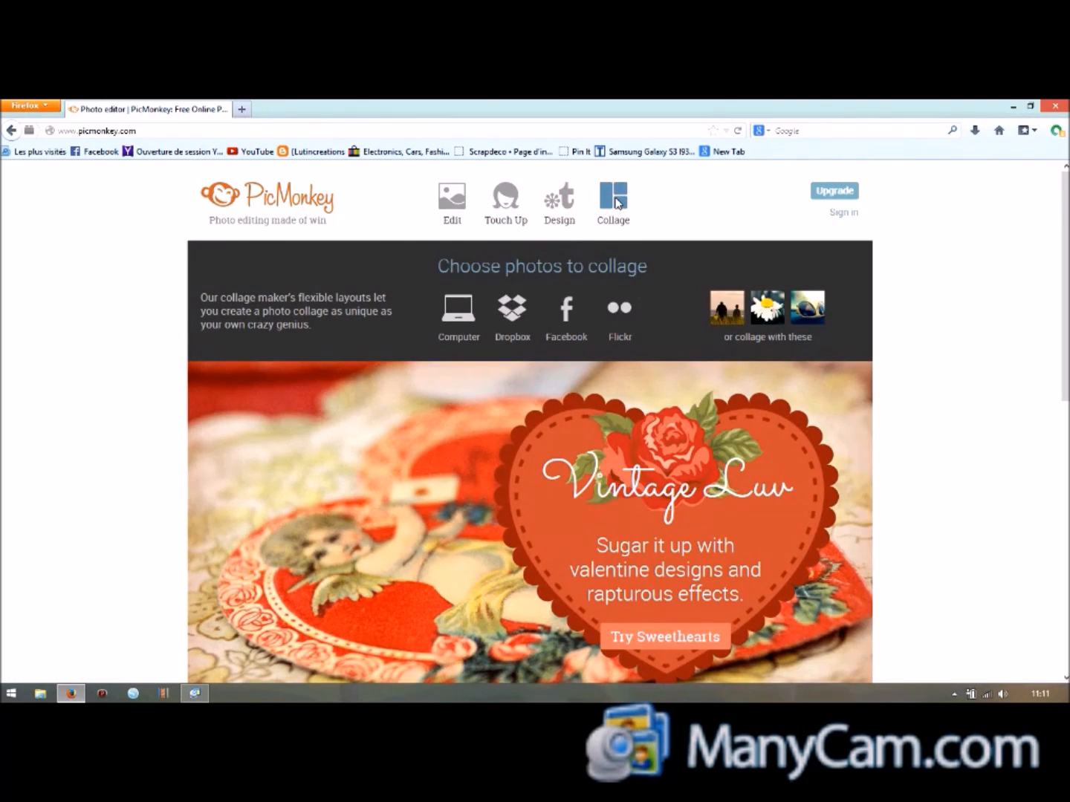
{"action": "left_click", "coordinate": [618, 202]}
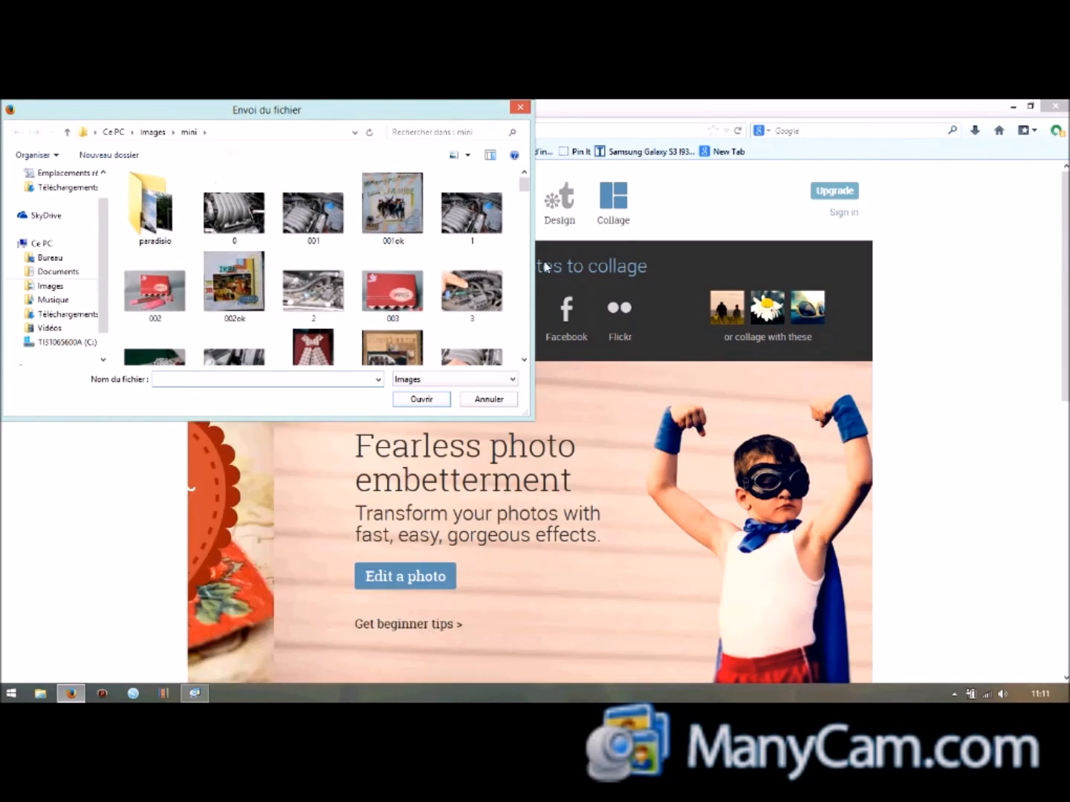
{"action": "left_click_drag", "start_coordinate": [525, 184], "coordinate": [527, 224]}
{"action": "left_click", "coordinate": [234, 298]}
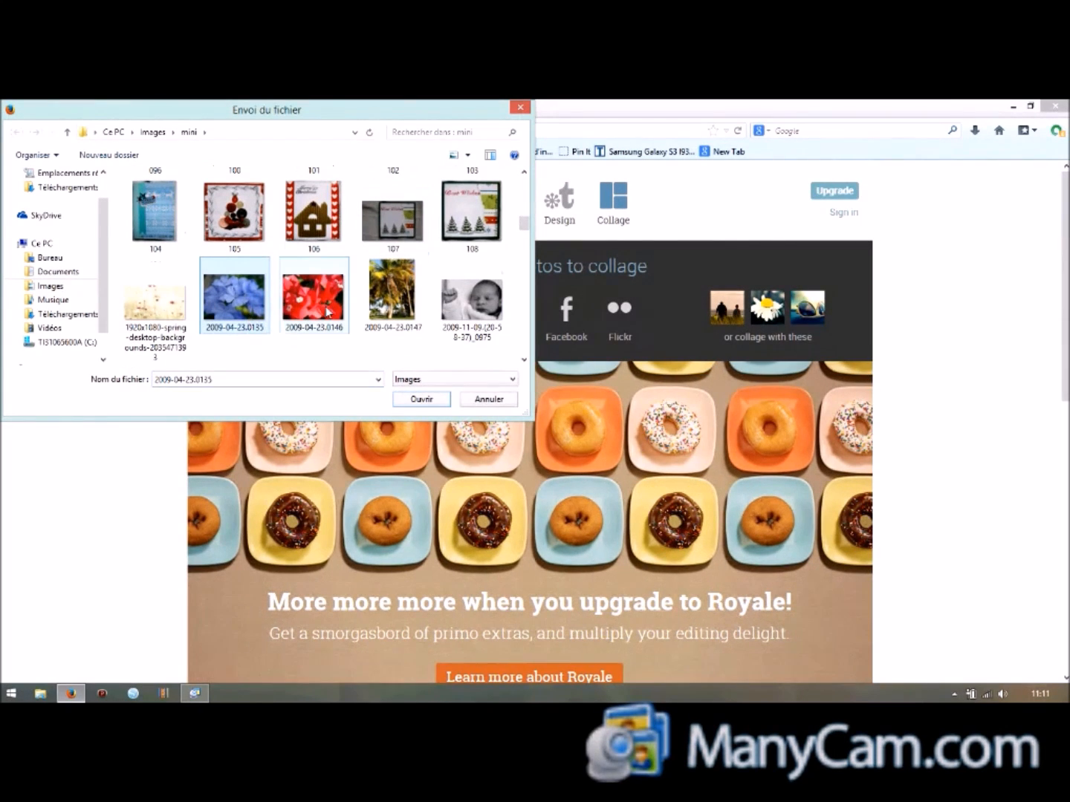
{"action": "left_click", "coordinate": [392, 297], "text": "shift"}
{"action": "left_click", "coordinate": [420, 399]}
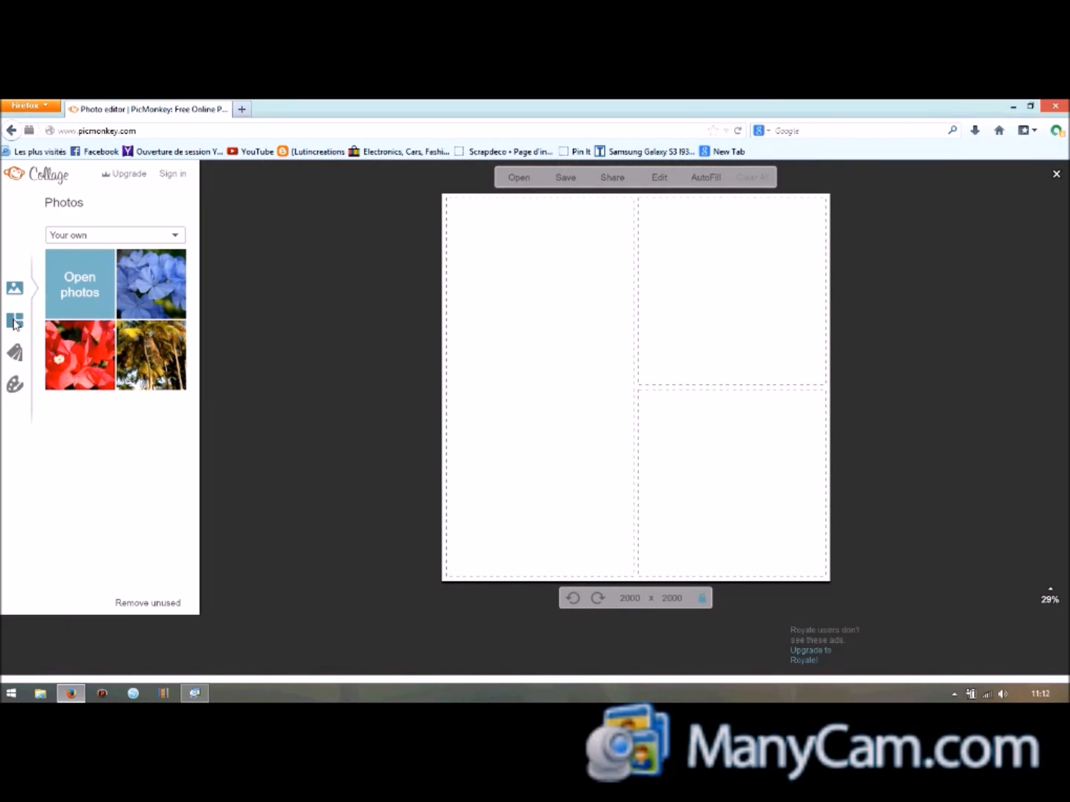
Step: Examine the collage layout categories, including Ducks in a Row, Cards, Square Deal, Biggie Smalls, L-egant and the premium Pinter-etsy
{"action": "left_click", "coordinate": [15, 323]}
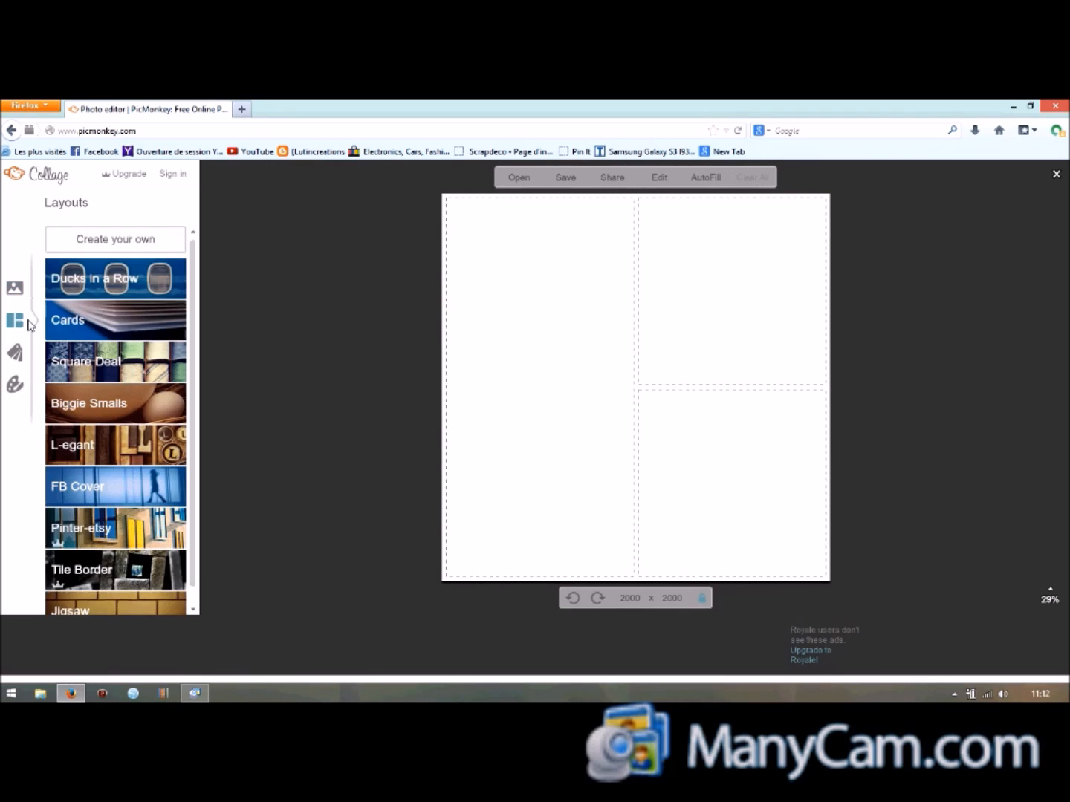
{"action": "left_click", "coordinate": [90, 284]}
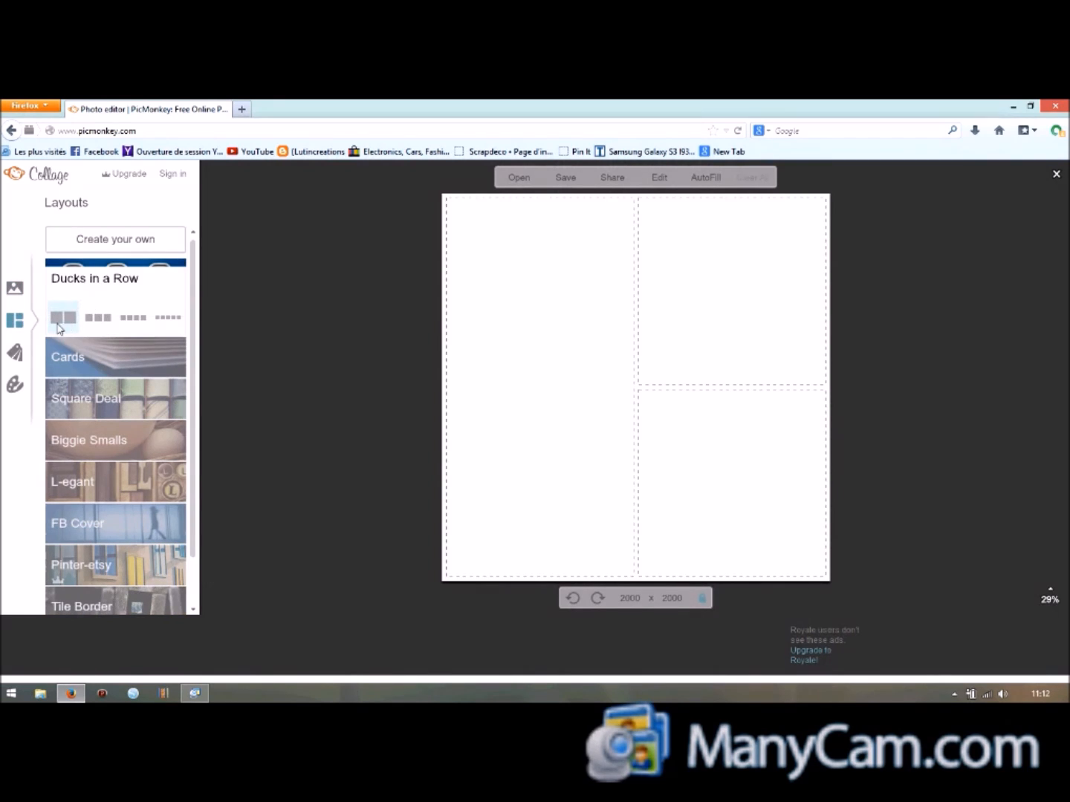
{"action": "left_click", "coordinate": [119, 364]}
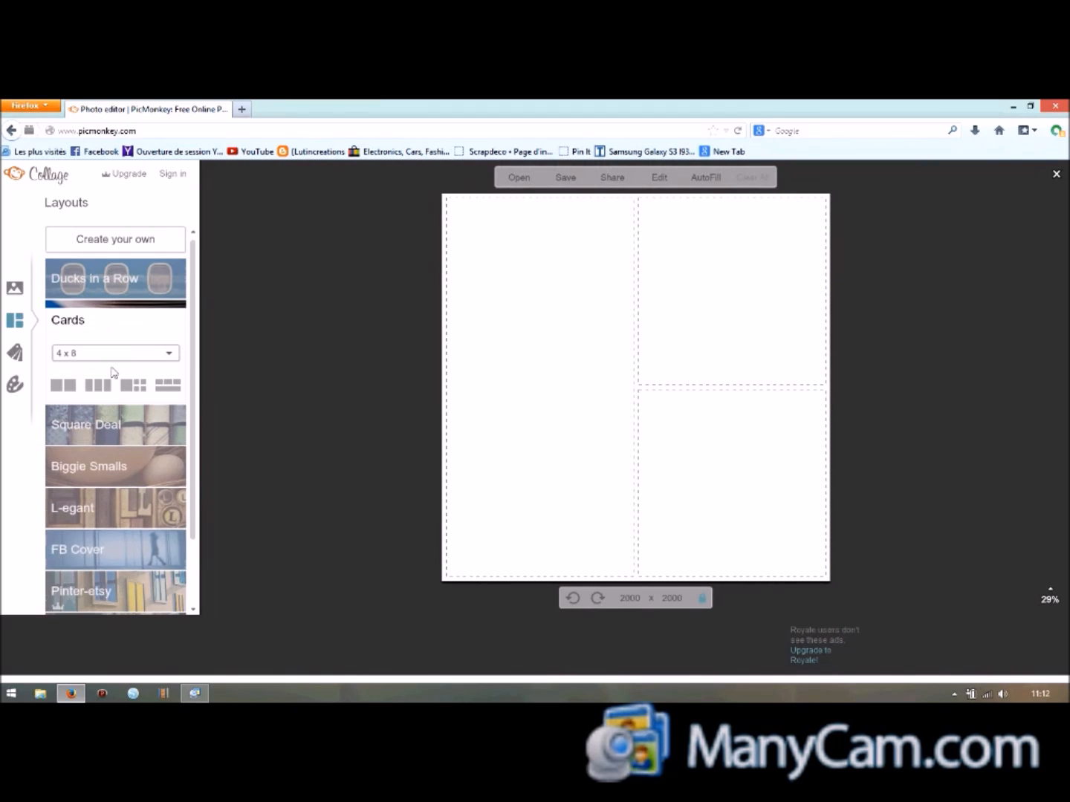
{"action": "left_click", "coordinate": [112, 422]}
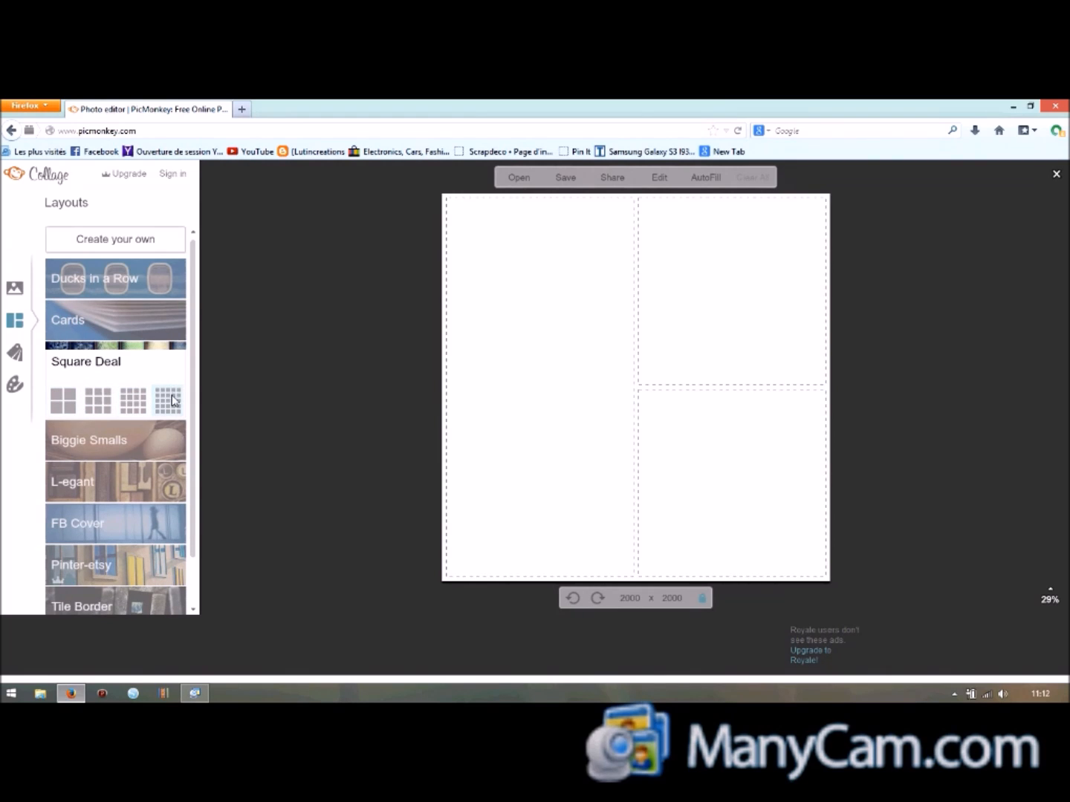
{"action": "left_click", "coordinate": [97, 441]}
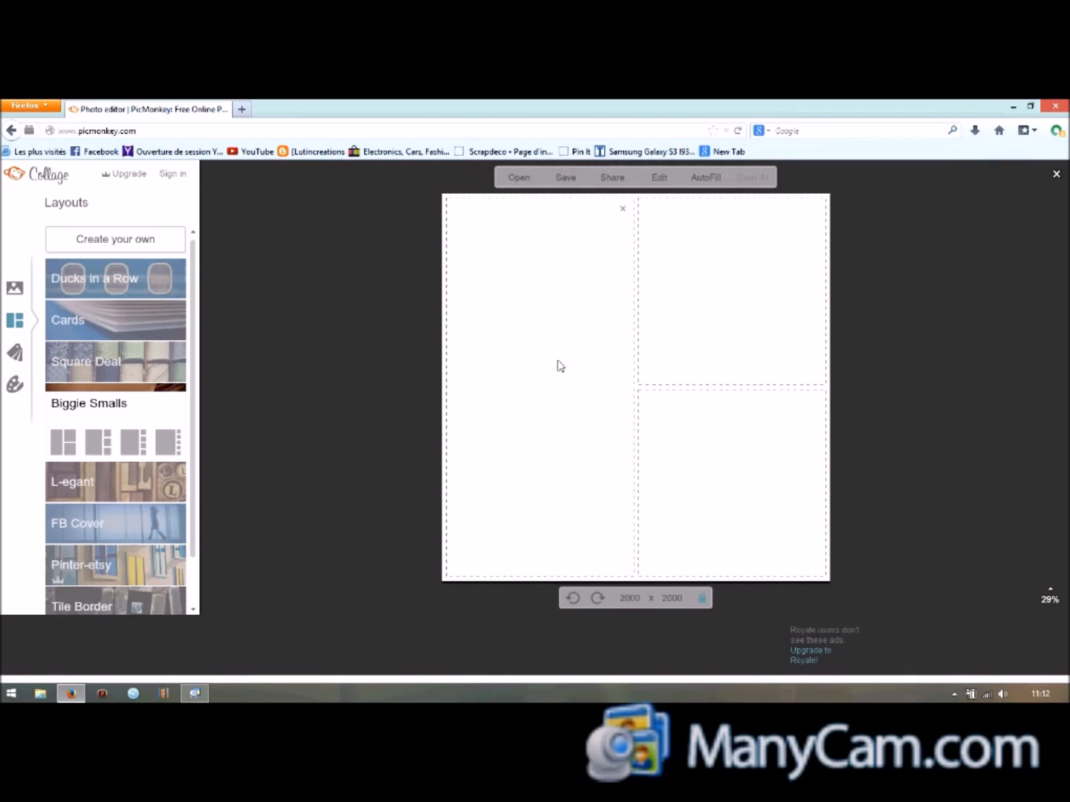
{"action": "left_click", "coordinate": [110, 486]}
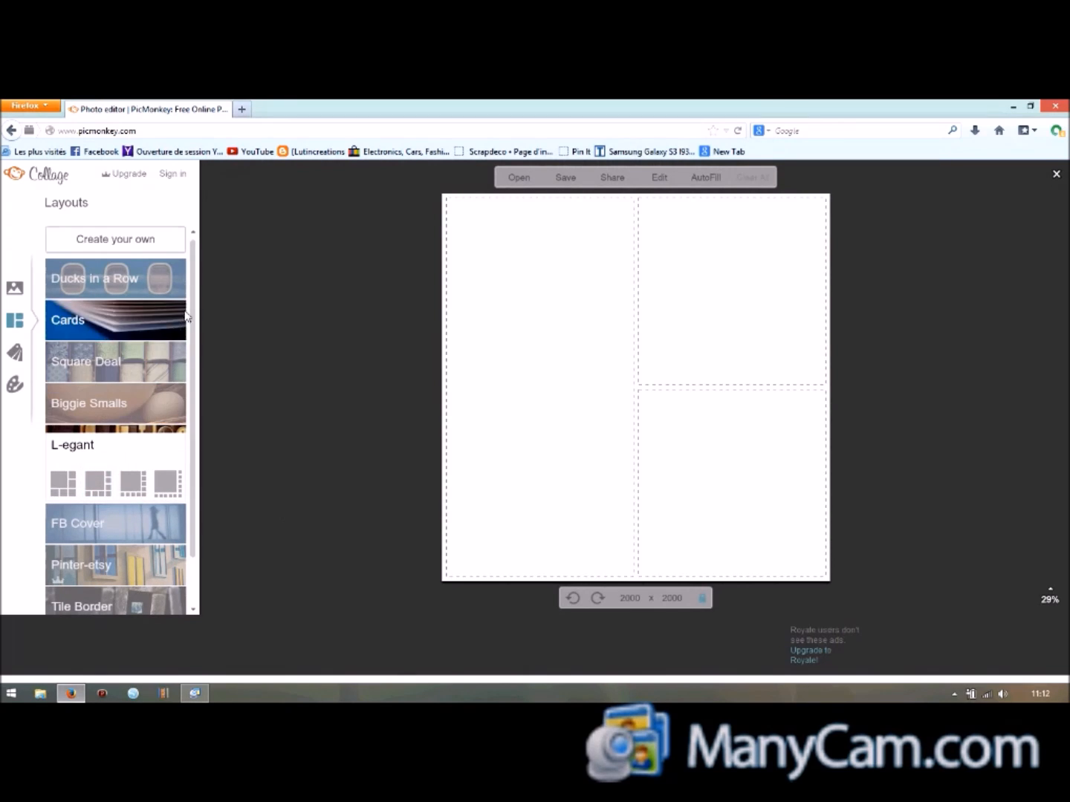
{"action": "scroll", "coordinate": [198, 326], "scroll_direction": "down", "scroll_amount": 2}
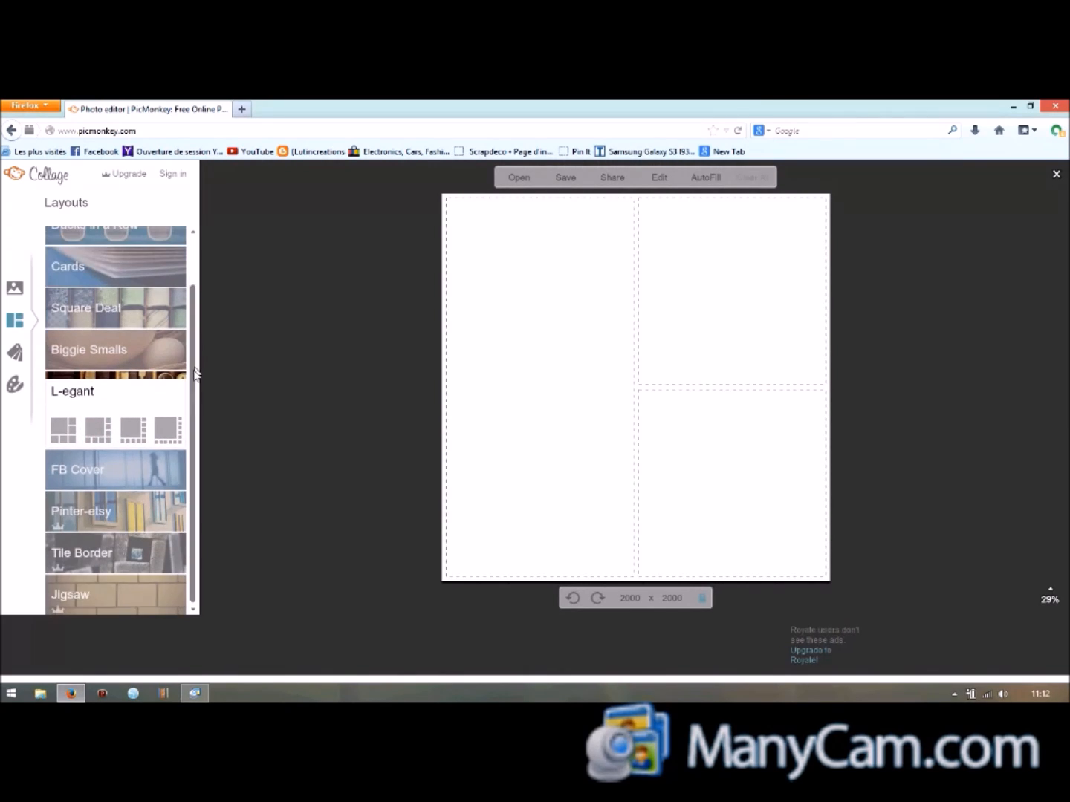
{"action": "left_click", "coordinate": [72, 519]}
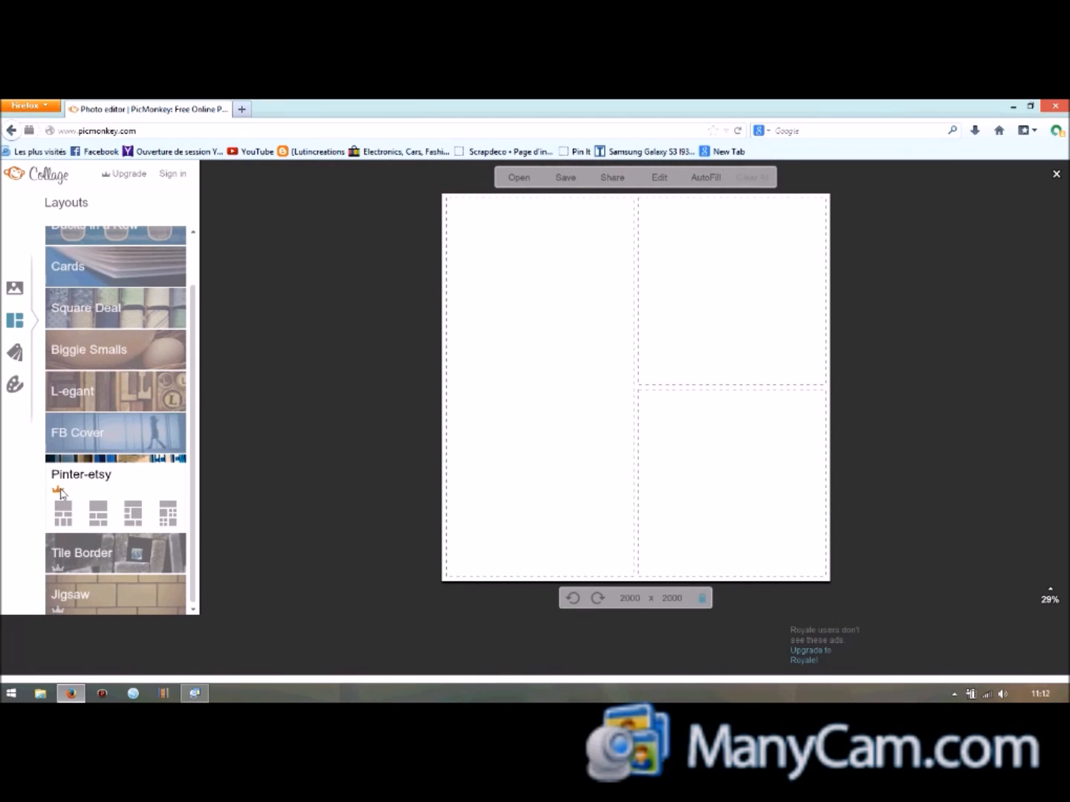
{"action": "mouse_move", "coordinate": [61, 494]}
{"action": "left_click_drag", "start_coordinate": [193, 380], "coordinate": [196, 327]}
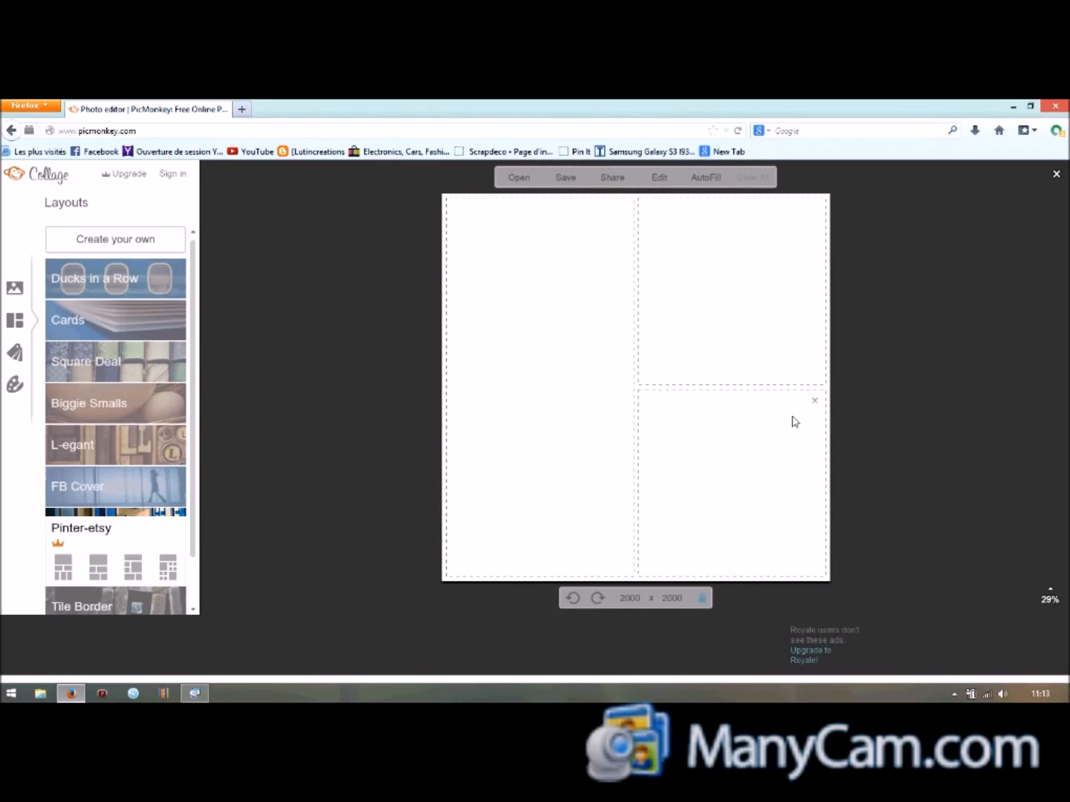
Step: Unlock the collage's proportions and set its size to 1800 x 1200
{"action": "left_click", "coordinate": [702, 599]}
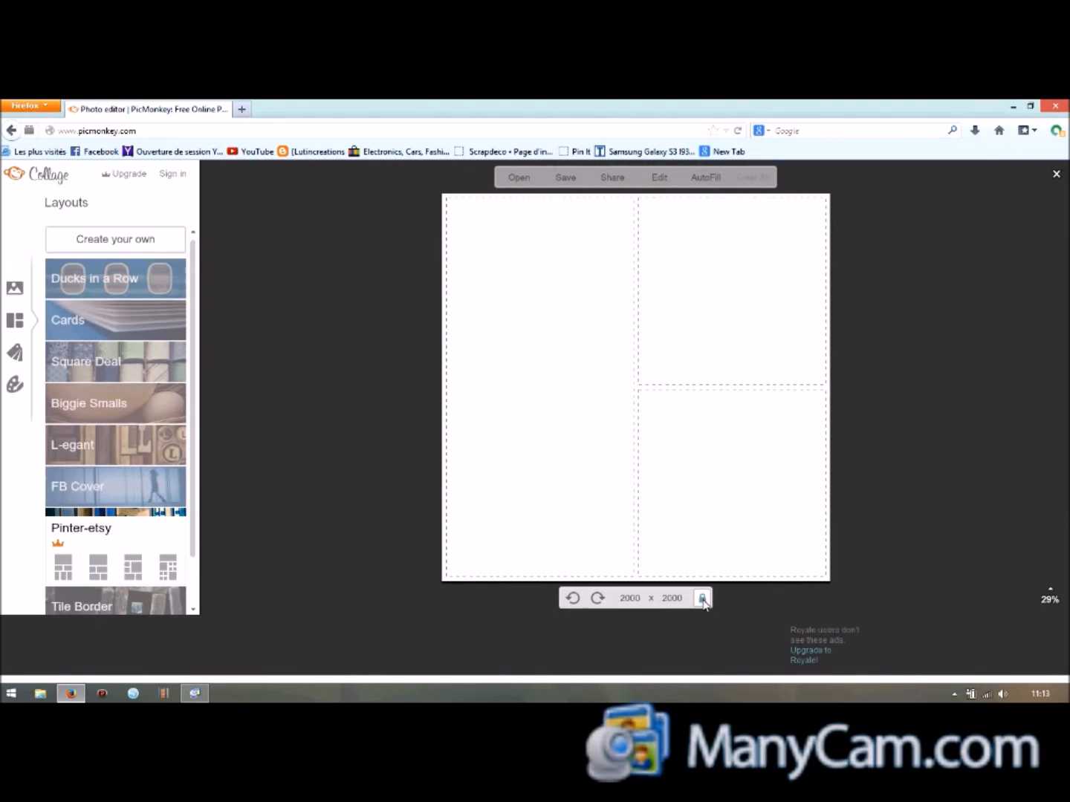
{"action": "left_click", "coordinate": [625, 598]}
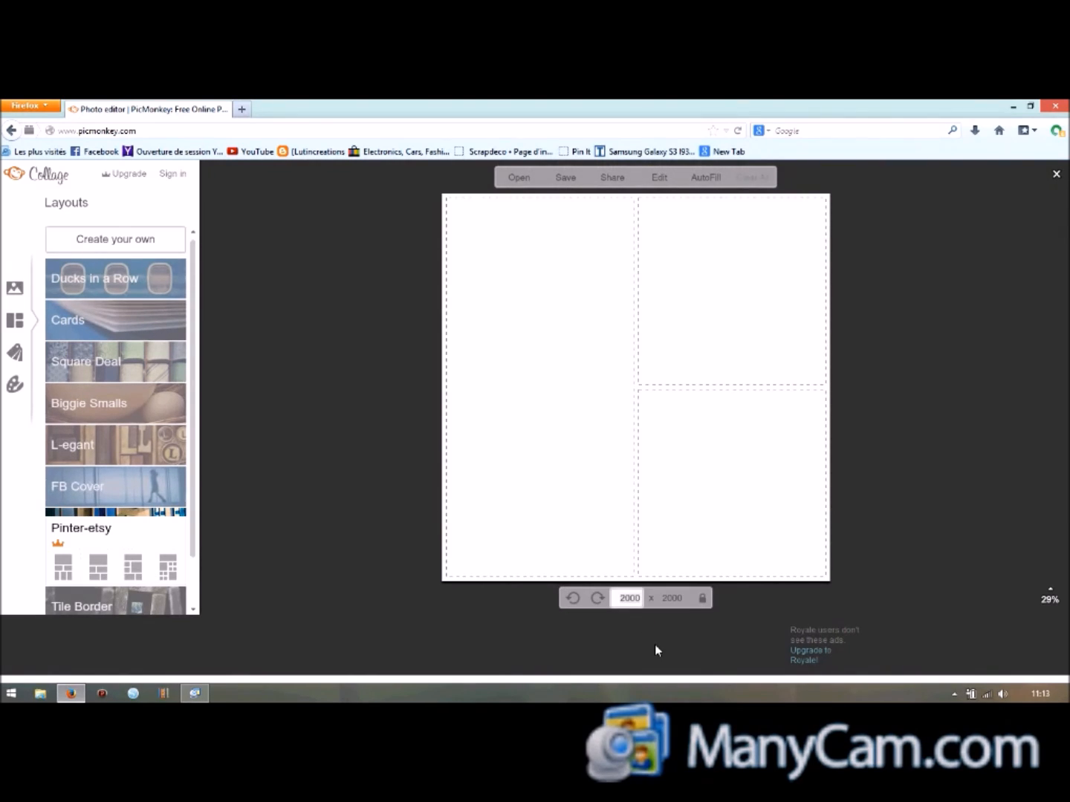
{"action": "key", "text": "BackSpace"}
{"action": "key", "text": "BackSpace"}
{"action": "key", "text": "BackSpace"}
{"action": "key", "text": "BackSpace"}
{"action": "type", "text": "1800"}
{"action": "key", "text": "Tab"}
{"action": "key", "text": "BackSpace"}
{"action": "key", "text": "BackSpace"}
{"action": "key", "text": "BackSpace"}
{"action": "key", "text": "BackSpace"}
{"action": "type", "text": "1200"}
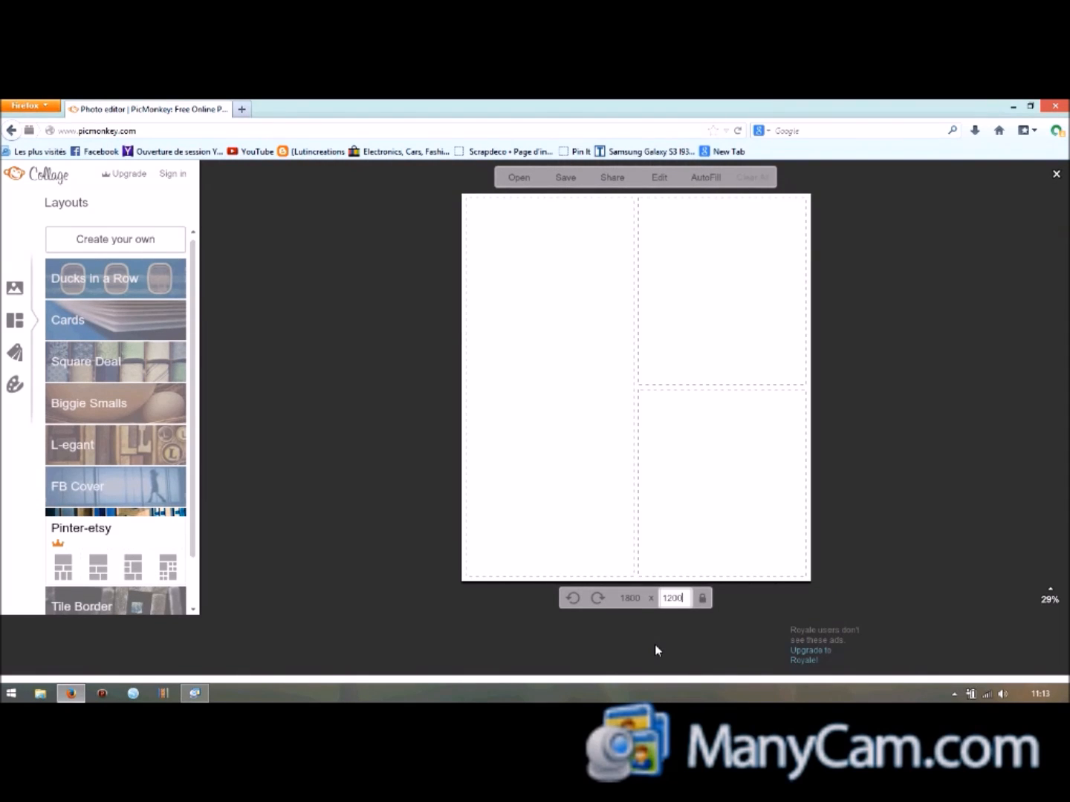
{"action": "key", "text": "Return"}
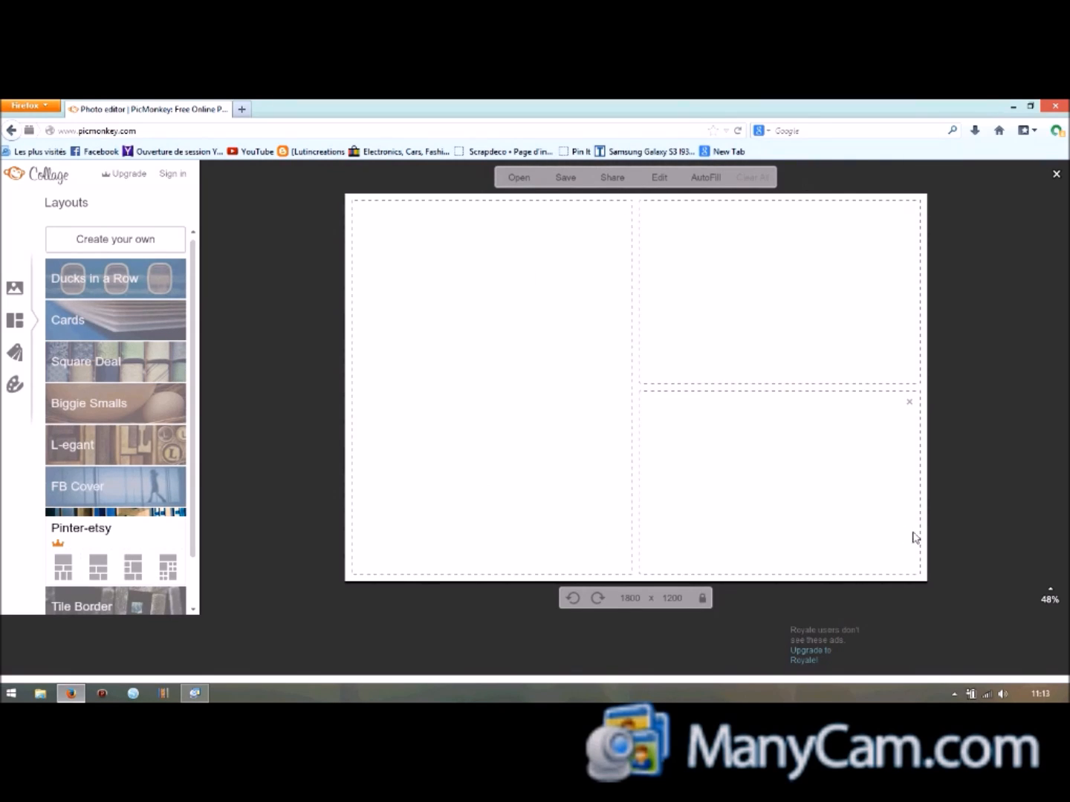
Step: Place the palm tree photo in the large cell, the blue flowers in the upper small cell and the red flowers in the lower one
{"action": "left_click", "coordinate": [16, 289]}
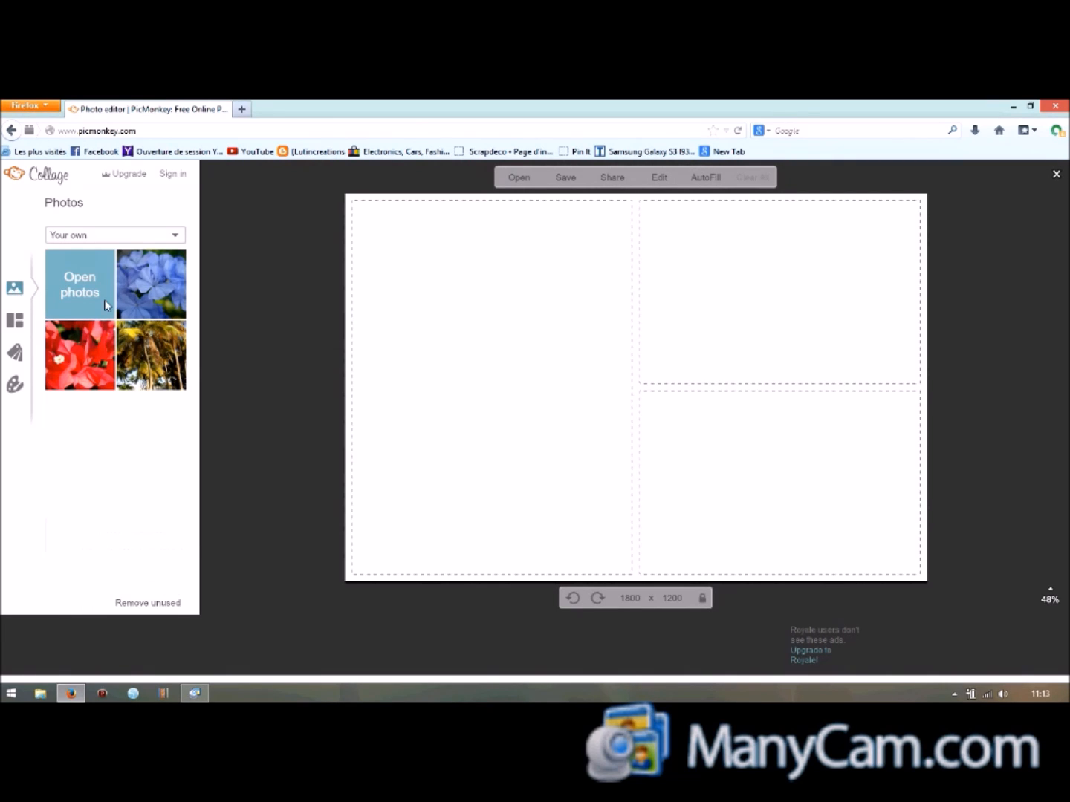
{"action": "left_click_drag", "start_coordinate": [144, 353], "coordinate": [470, 416]}
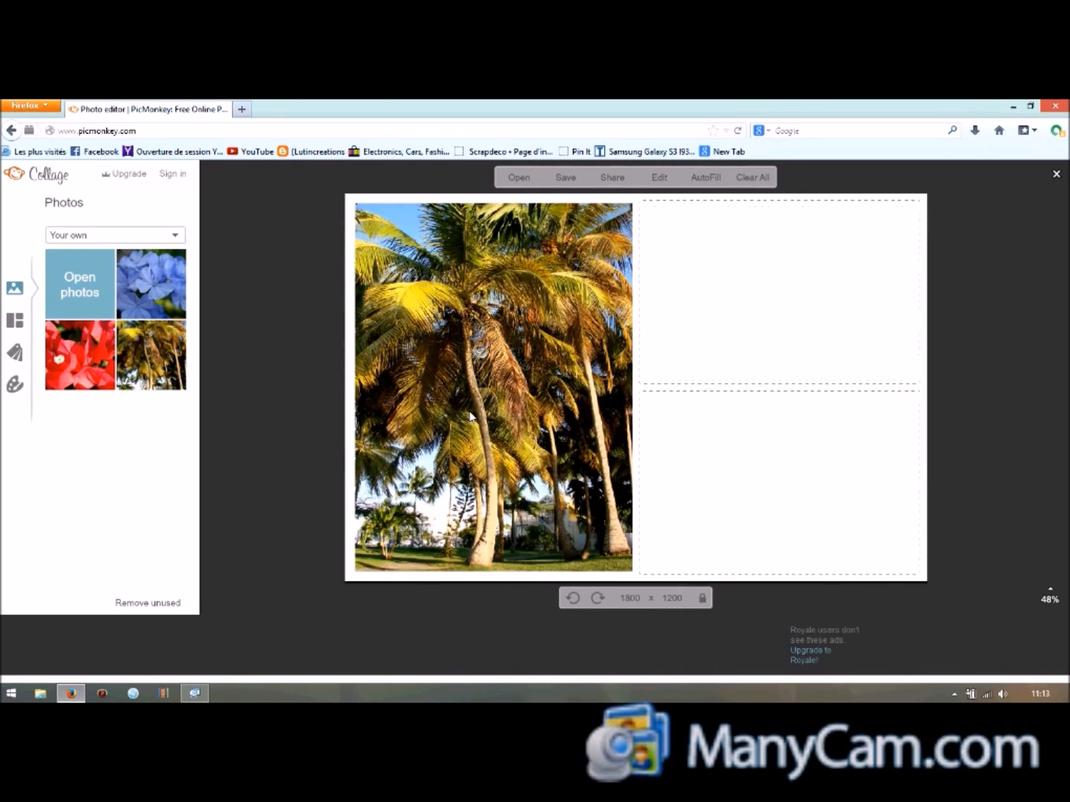
{"action": "left_click_drag", "start_coordinate": [130, 287], "coordinate": [751, 301]}
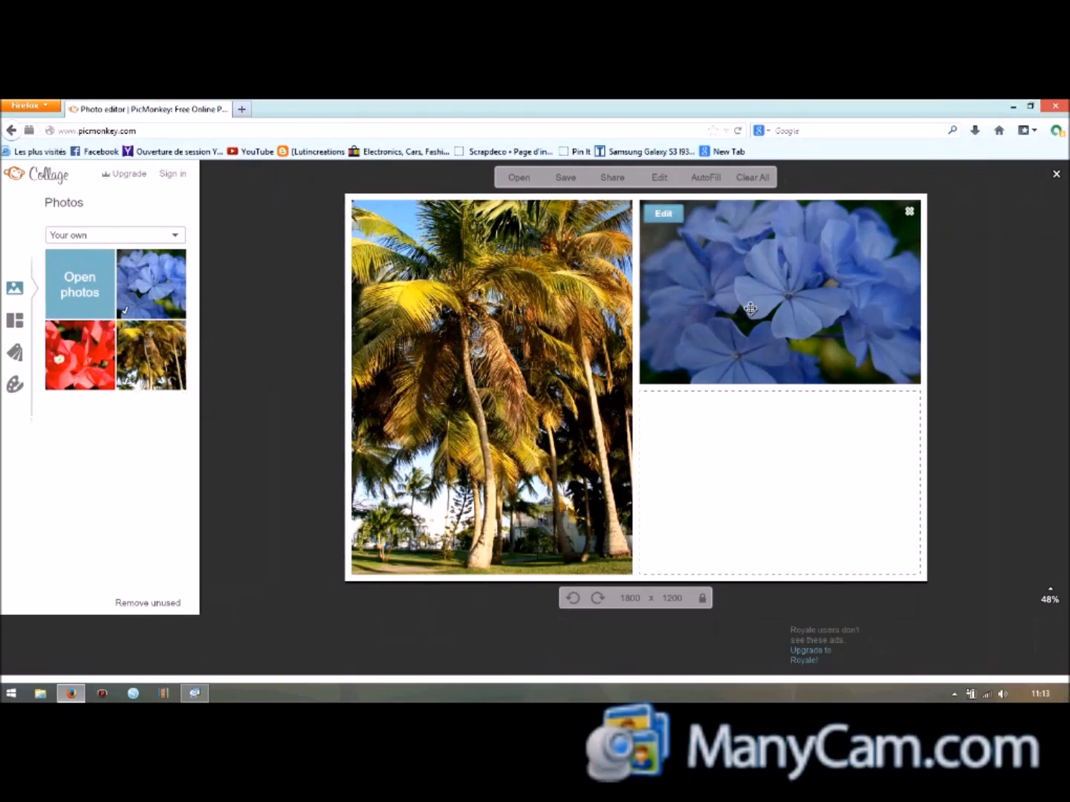
{"action": "left_click_drag", "start_coordinate": [80, 356], "coordinate": [793, 511]}
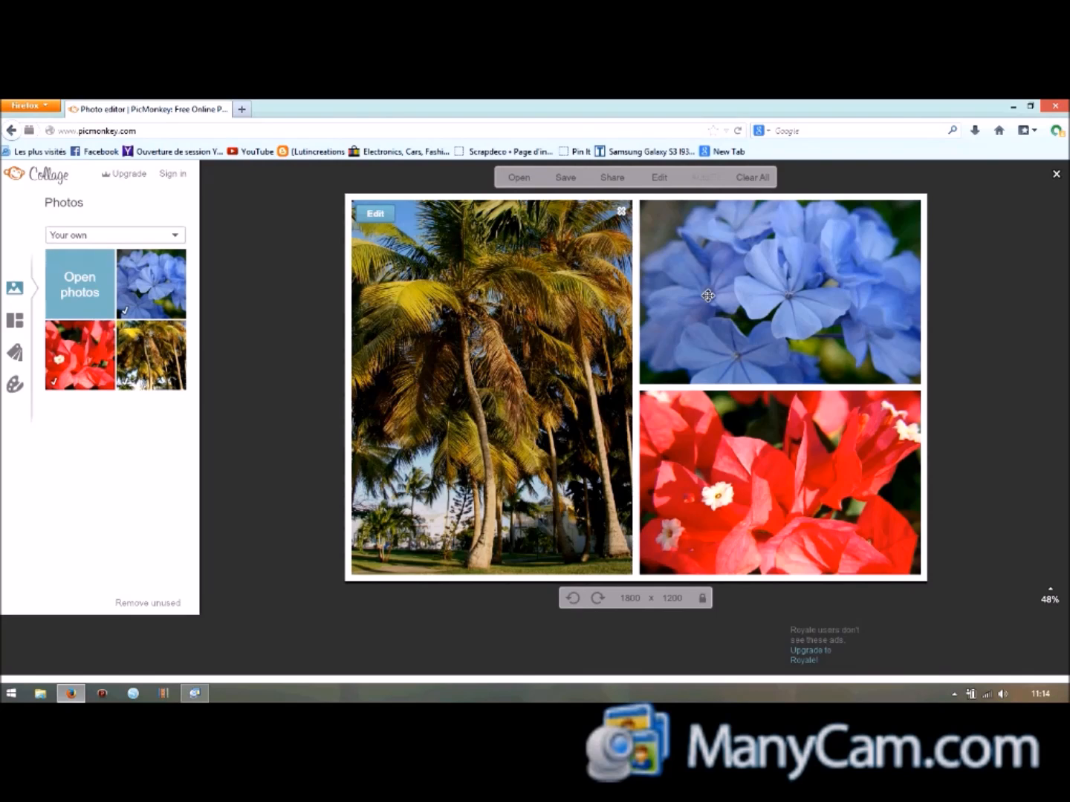
Step: Remove the red flower photo from the collage, then delete its empty cell
{"action": "left_click", "coordinate": [909, 403]}
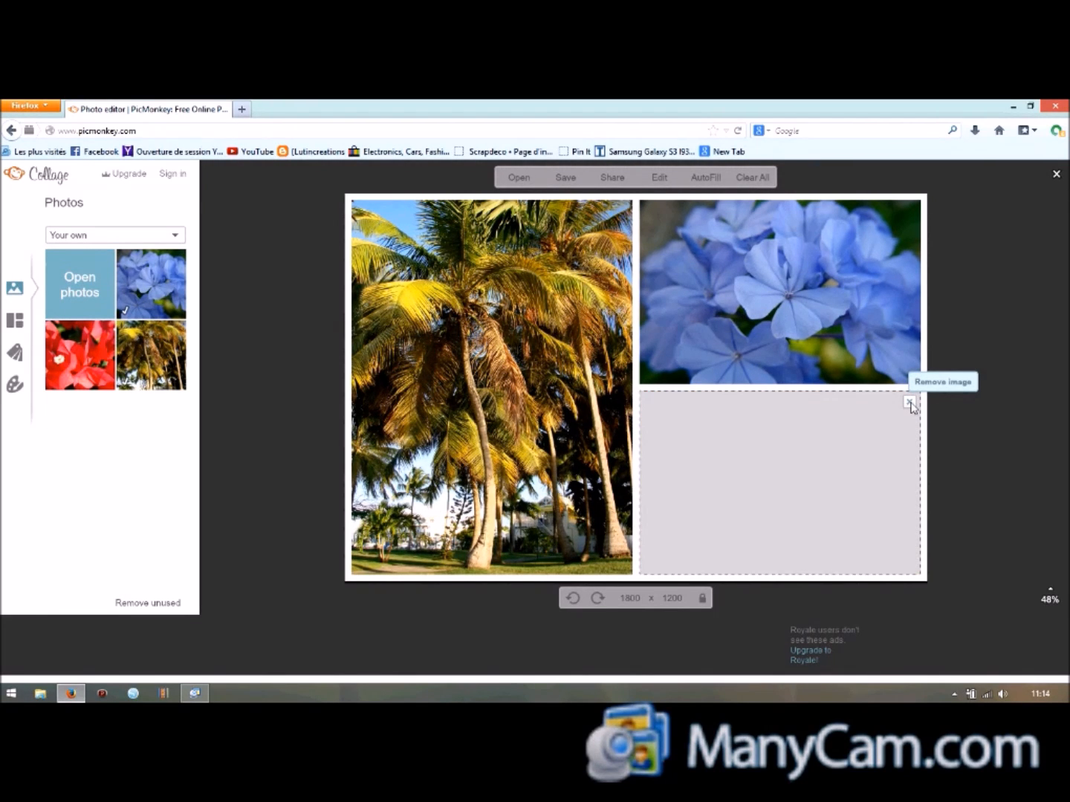
{"action": "left_click", "coordinate": [909, 403]}
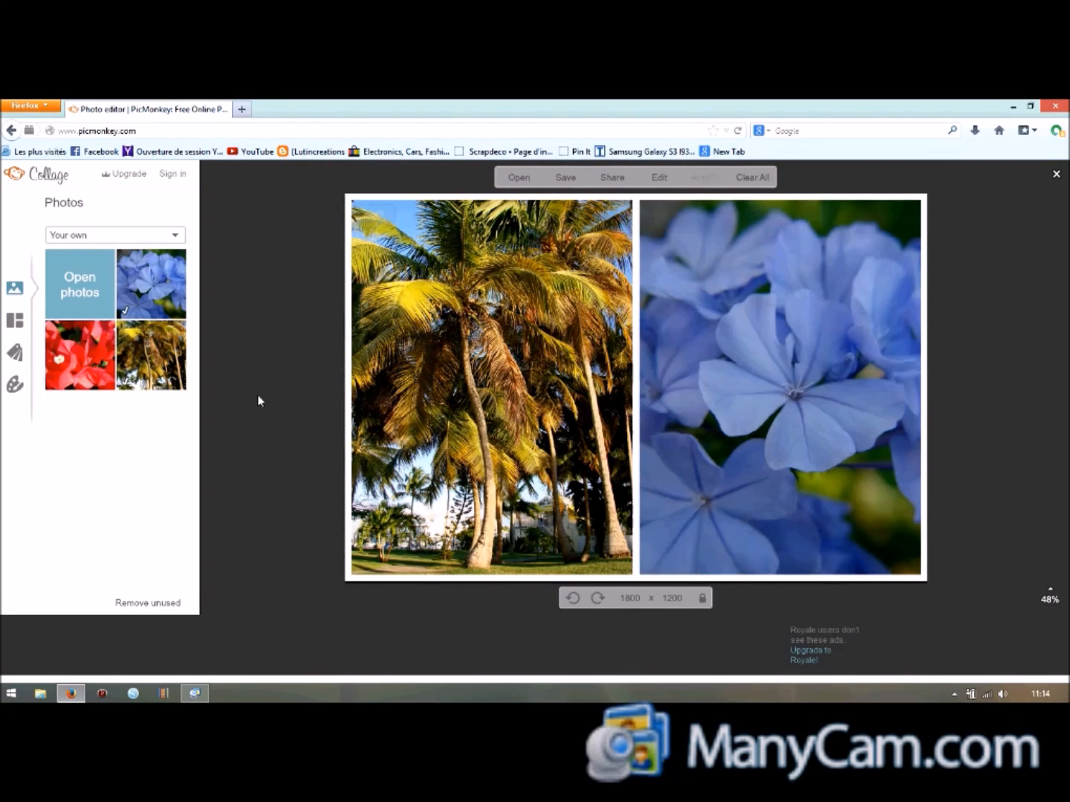
Step: Apply the Biggie Smalls layout with one large and two small cells, and place the red flower photo in the empty cell
{"action": "left_click", "coordinate": [21, 321]}
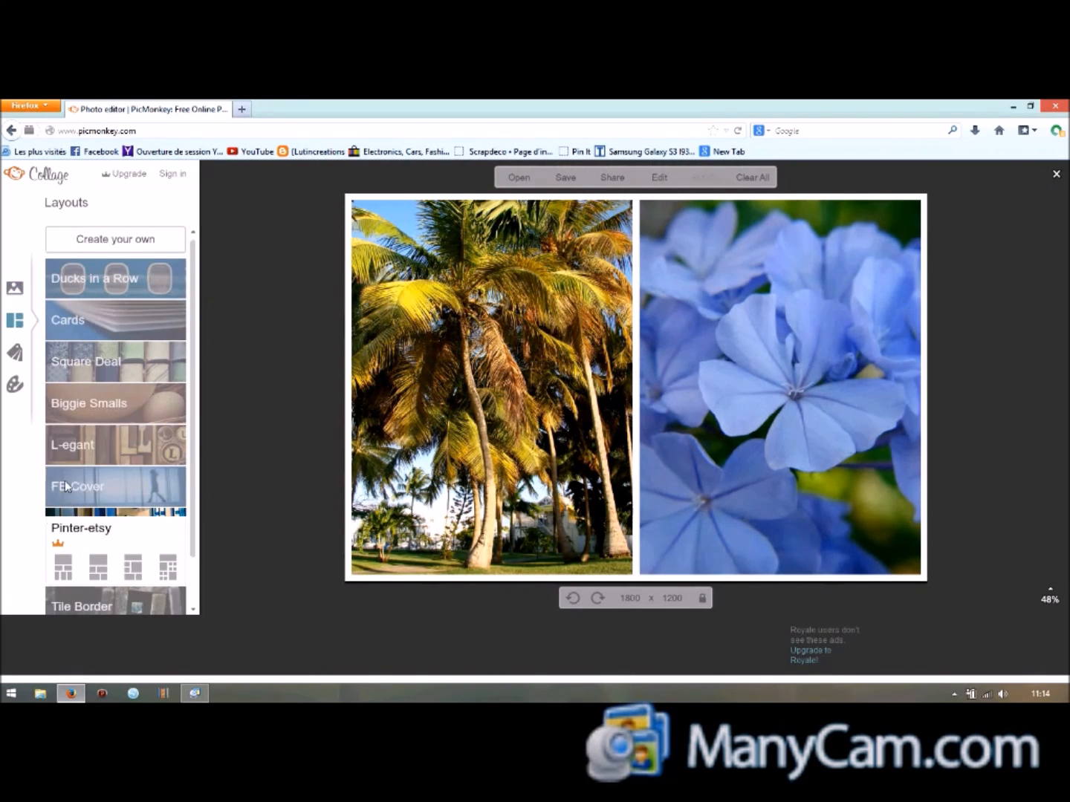
{"action": "left_click", "coordinate": [67, 411]}
{"action": "left_click", "coordinate": [65, 446]}
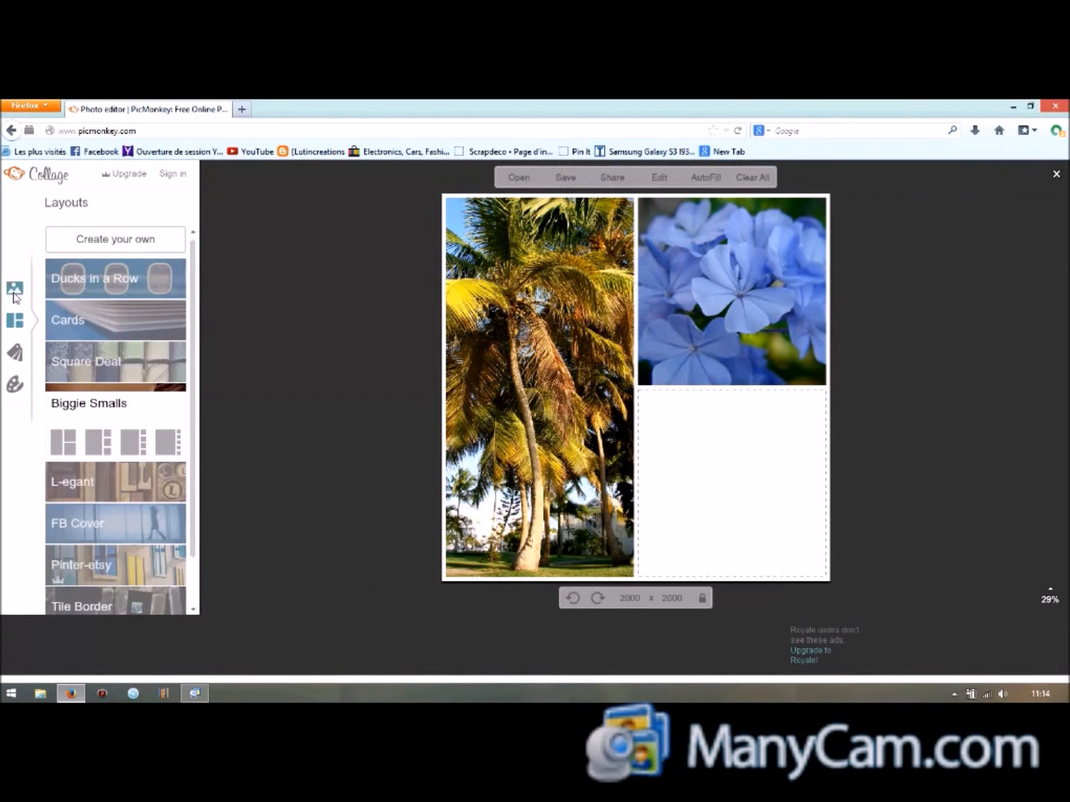
{"action": "left_click", "coordinate": [15, 288]}
{"action": "left_click_drag", "start_coordinate": [79, 361], "coordinate": [742, 520]}
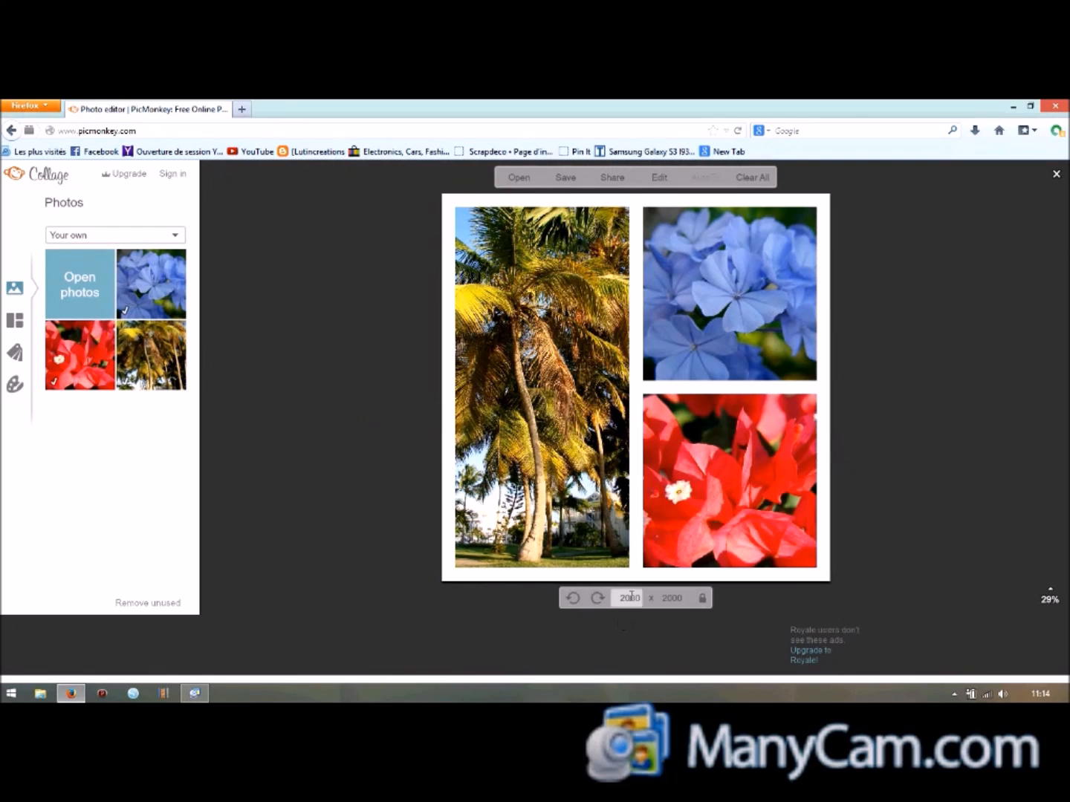
Step: Set the size of the refilled collage to 1800 x 1200
{"action": "key", "text": "BackSpace"}
{"action": "key", "text": "BackSpace"}
{"action": "type", "text": "18"}
{"action": "key", "text": "Tab"}
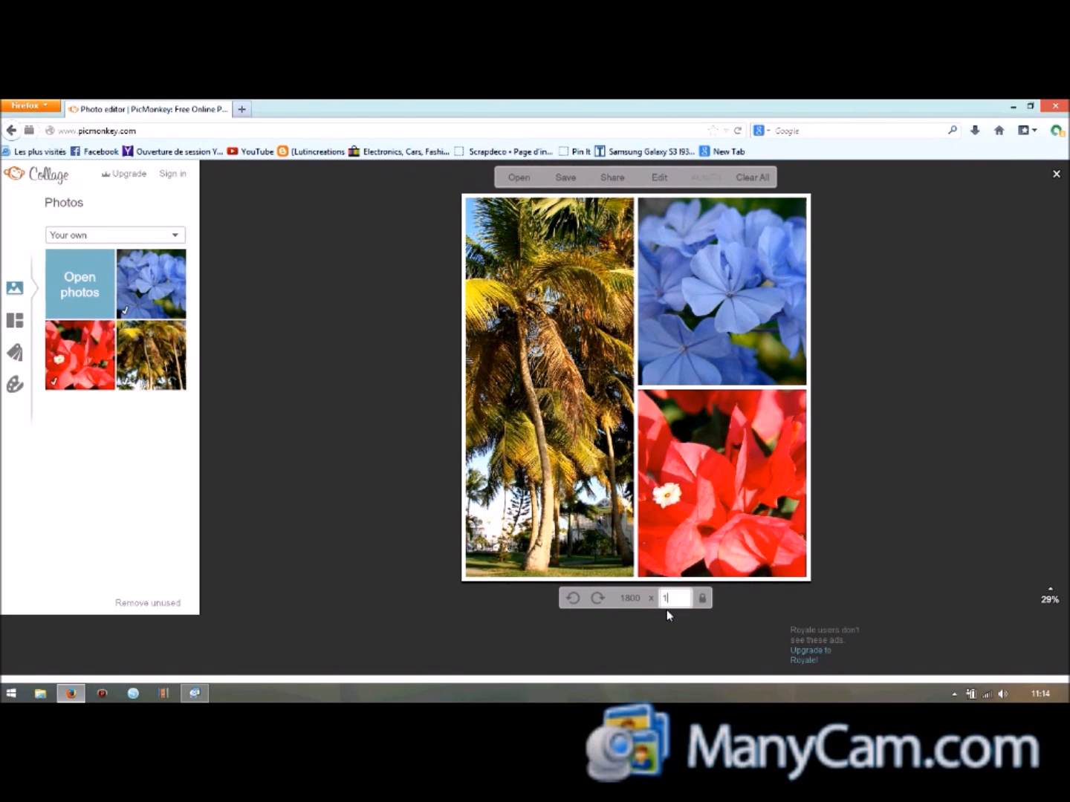
{"action": "type", "text": "1200"}
{"action": "key", "text": "Return"}
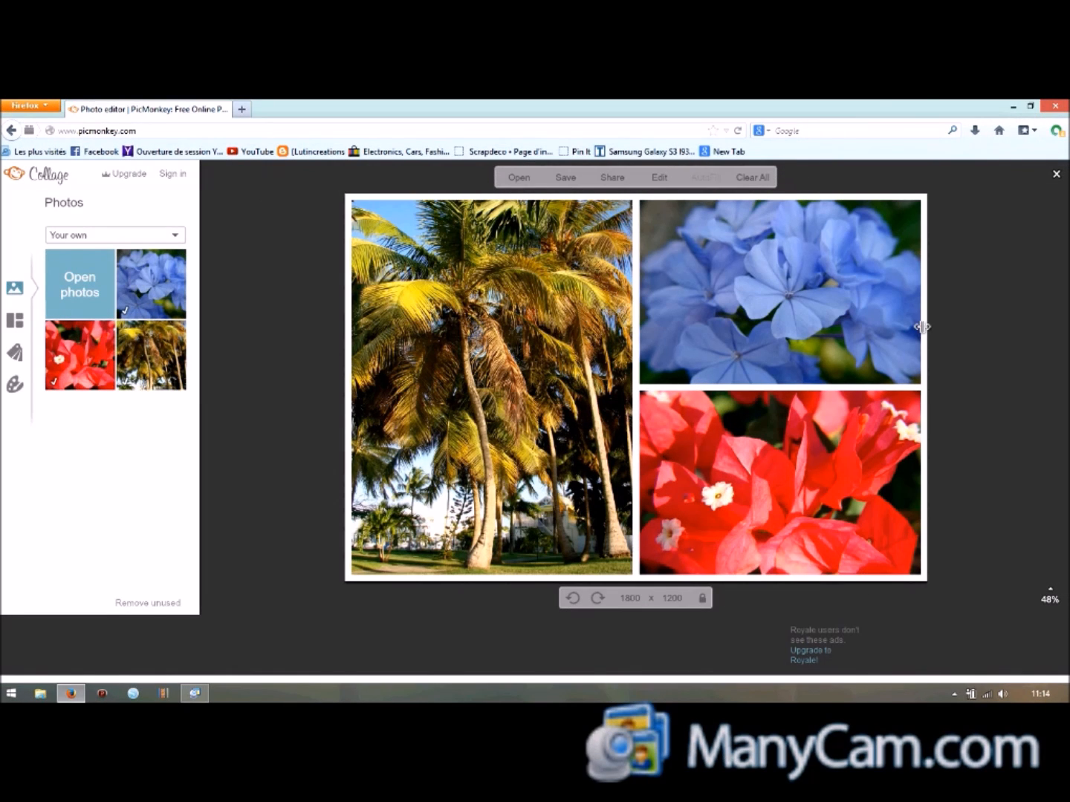
Step: Open the save options for the collage, name the file palmiers and choose the jpg format
{"action": "left_click", "coordinate": [565, 179]}
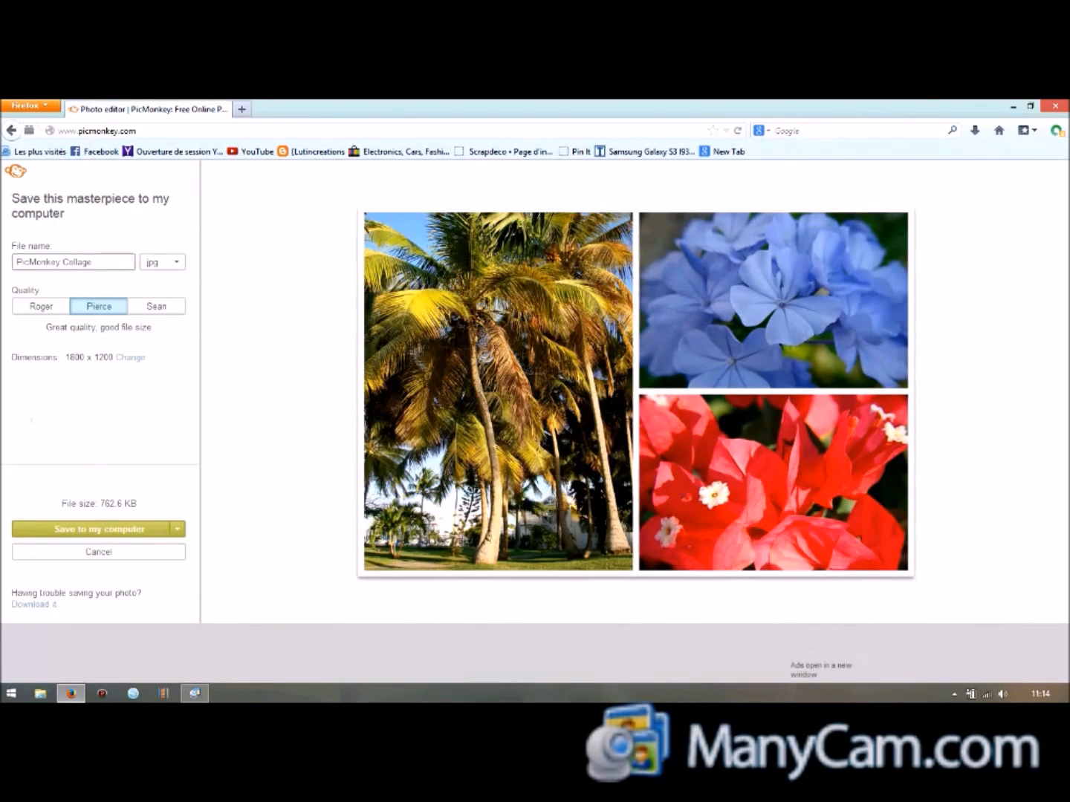
{"action": "triple_click", "coordinate": [103, 266]}
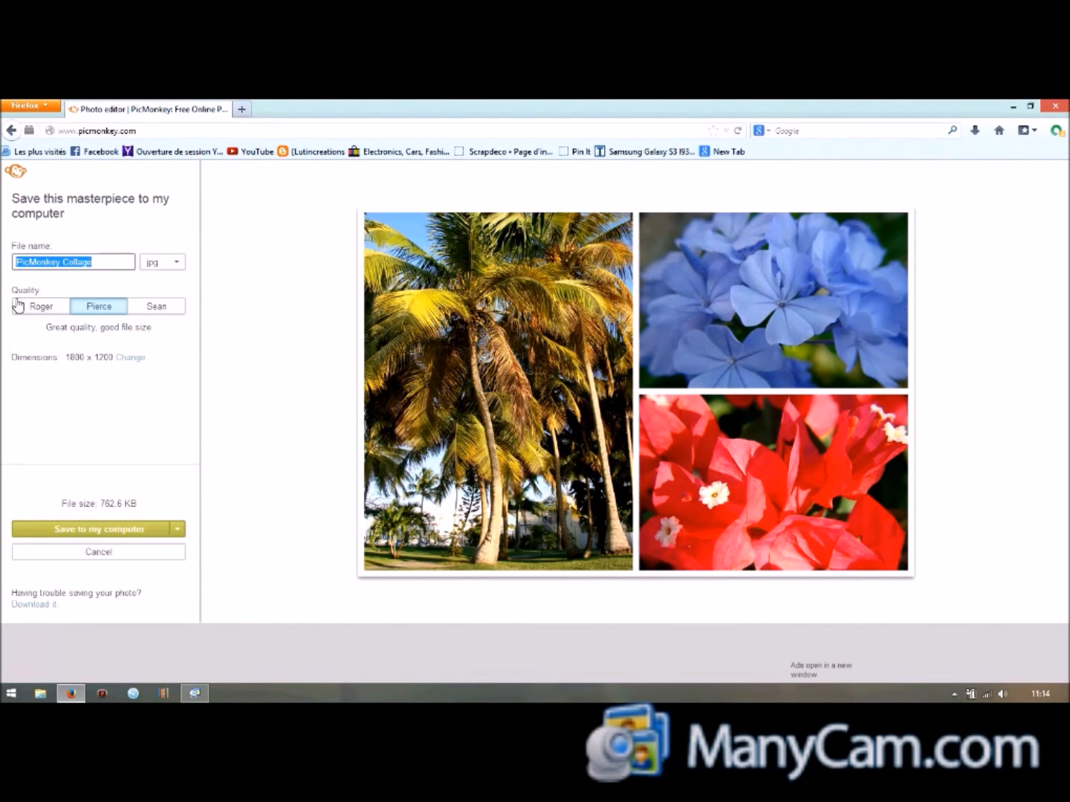
{"action": "type", "text": "palmiers"}
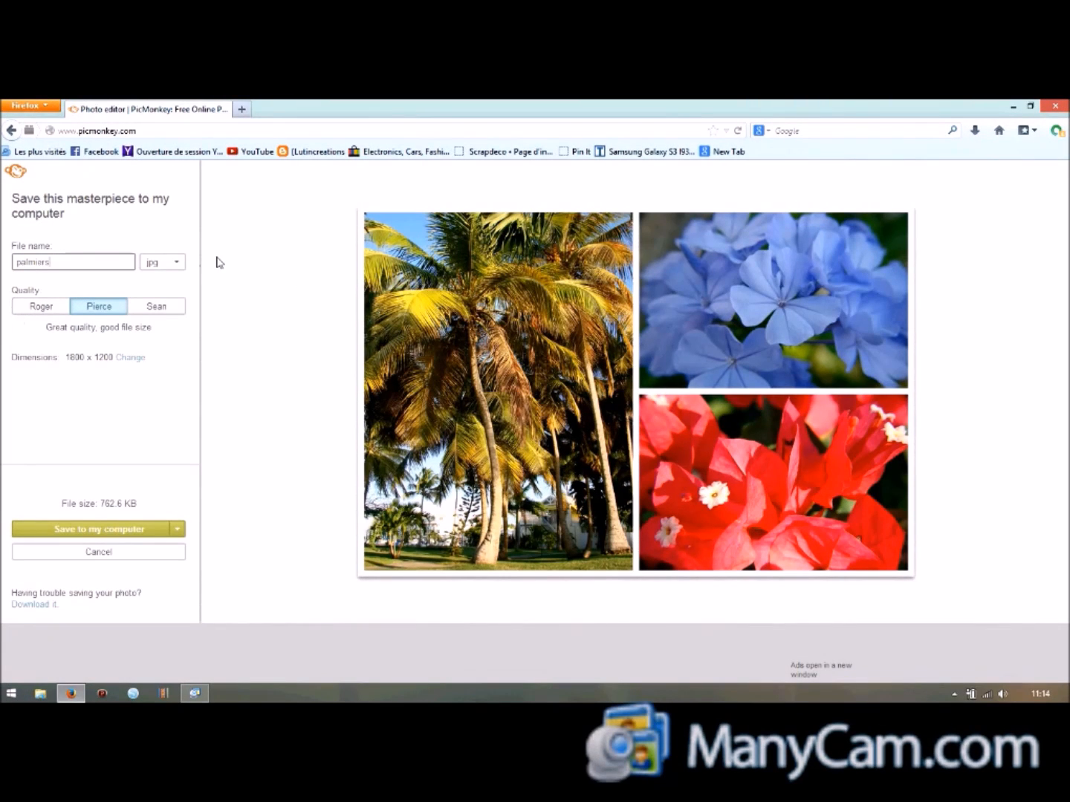
{"action": "left_click", "coordinate": [178, 263]}
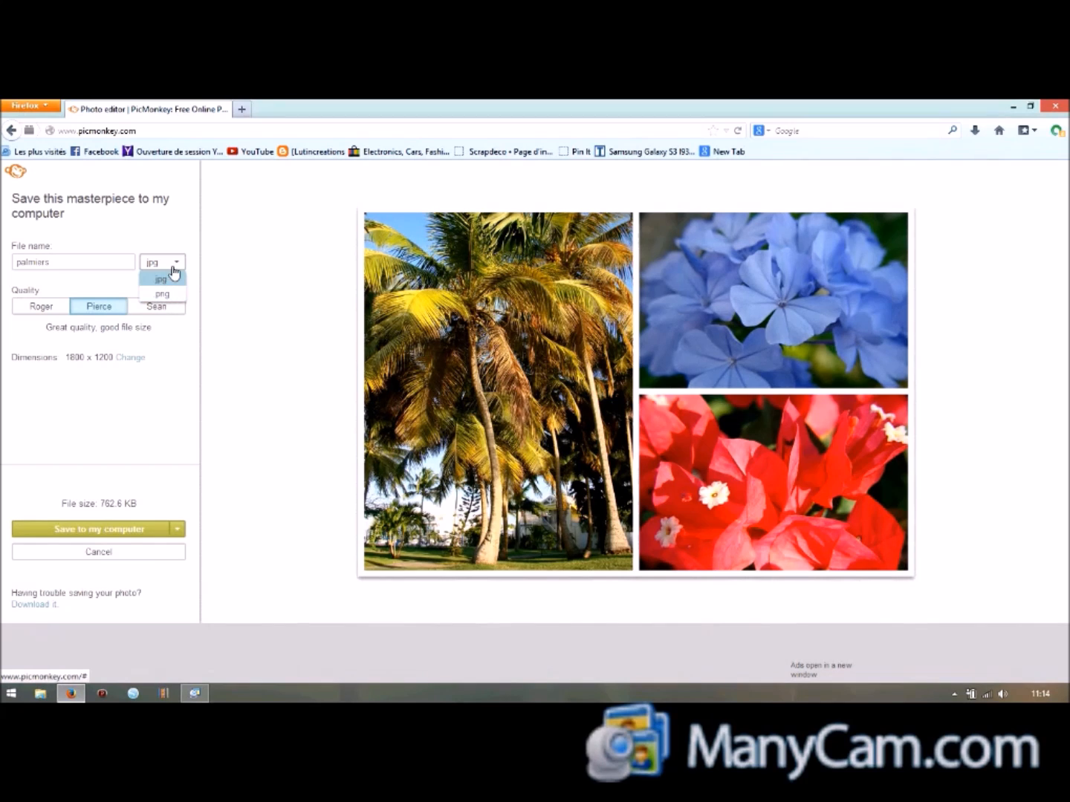
{"action": "left_click", "coordinate": [167, 276]}
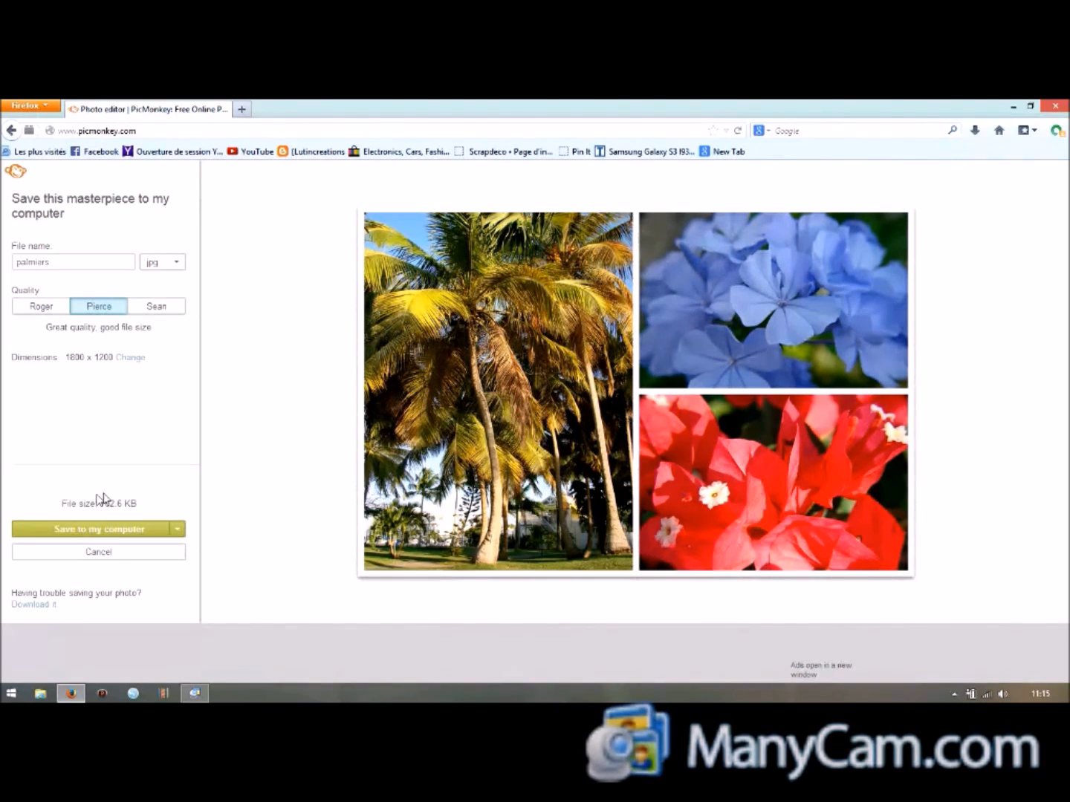
Step: Set the palmiers collage's save quality to Sean, try to save it to the computer, and return to the collage
{"action": "left_click", "coordinate": [158, 307]}
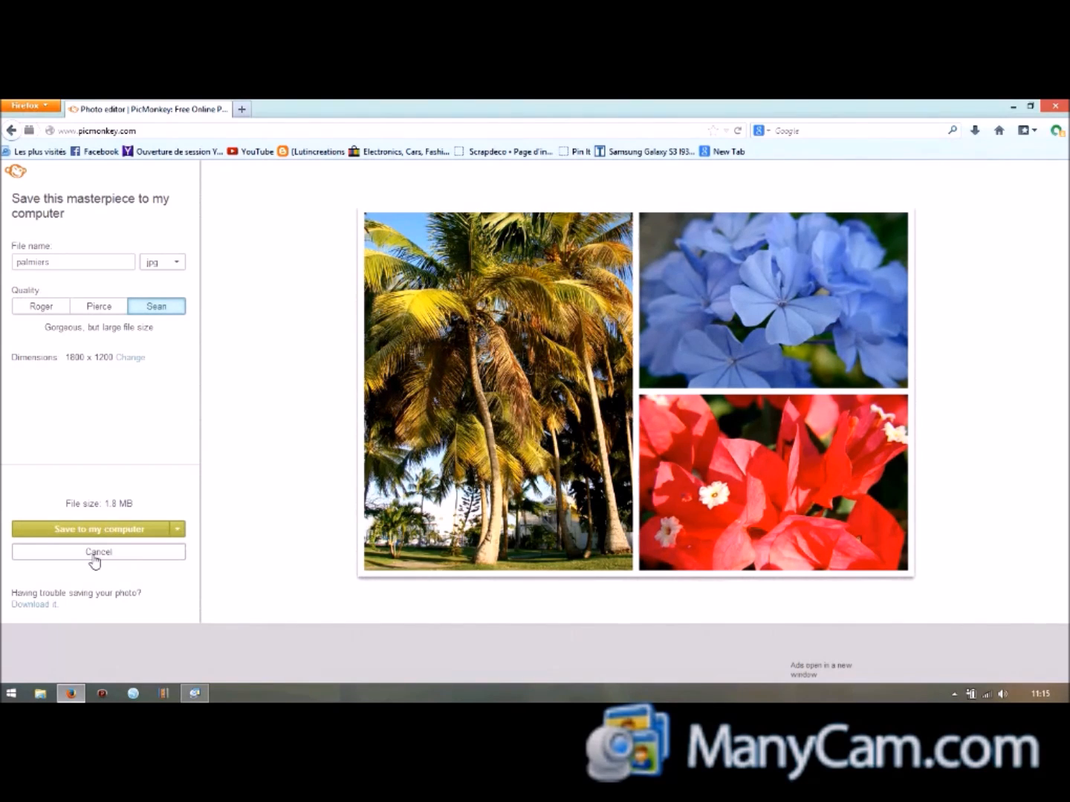
{"action": "left_click", "coordinate": [97, 529]}
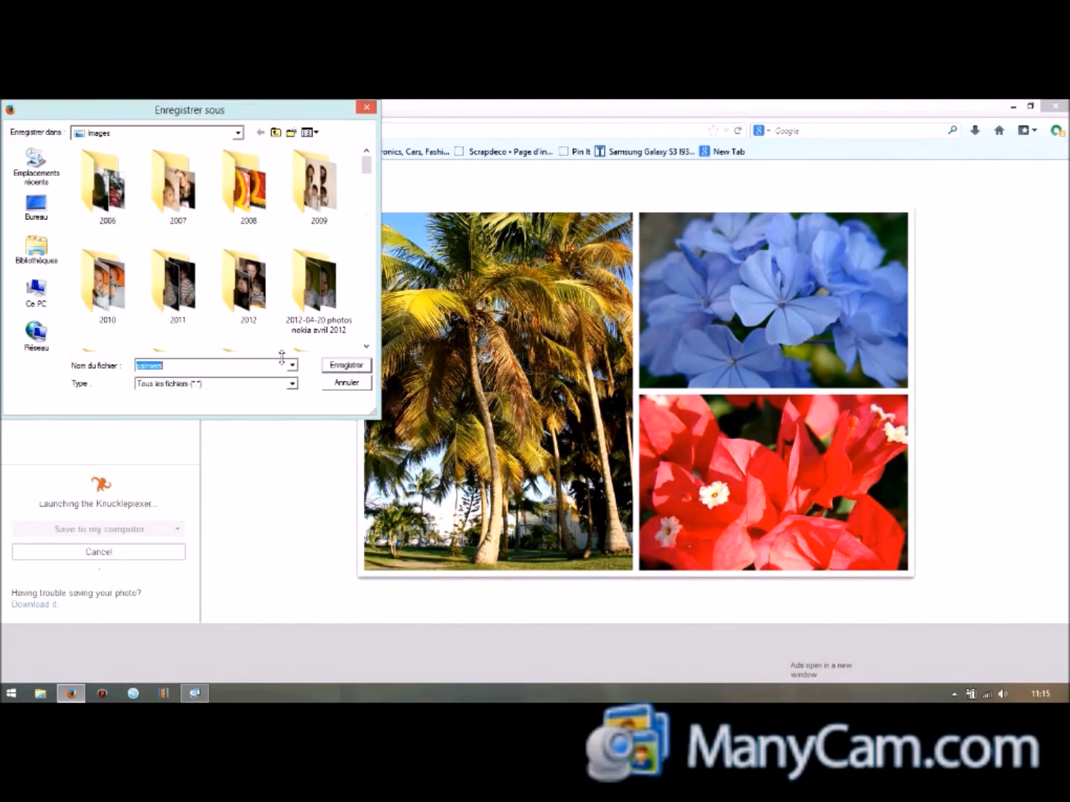
{"action": "left_click", "coordinate": [348, 384]}
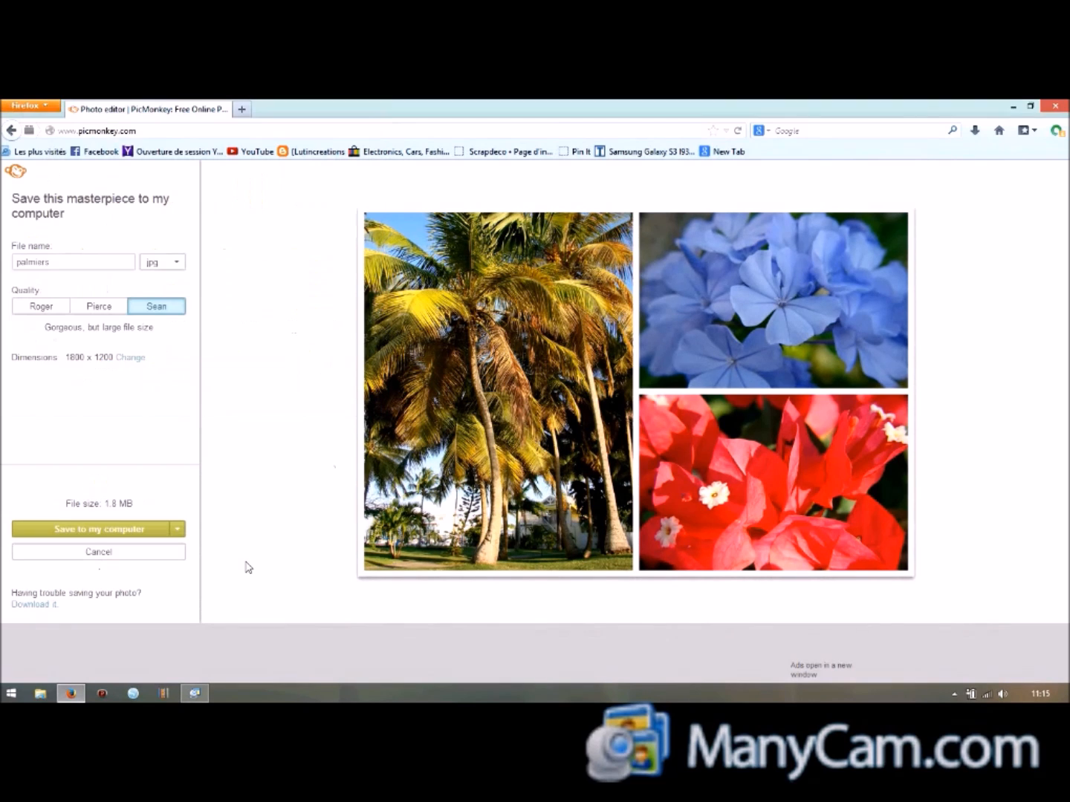
{"action": "left_click", "coordinate": [141, 555]}
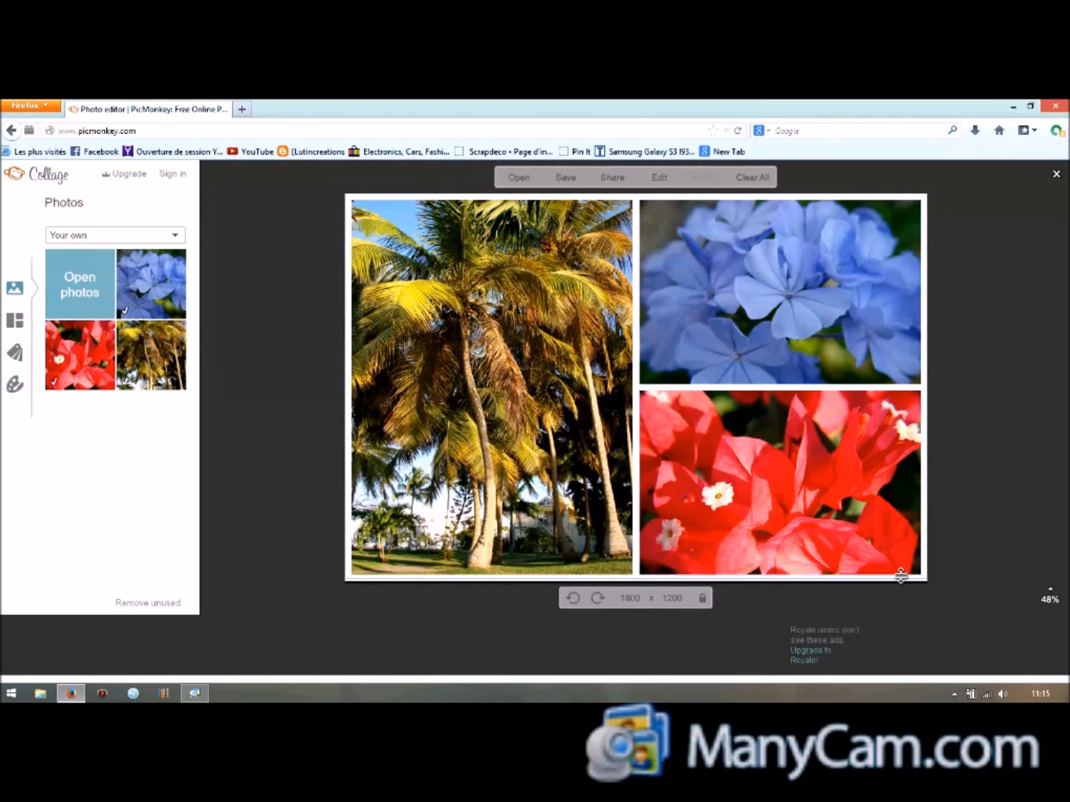
Step: Send the finished collage to the Editor for further decoration
{"action": "mouse_move", "coordinate": [900, 574]}
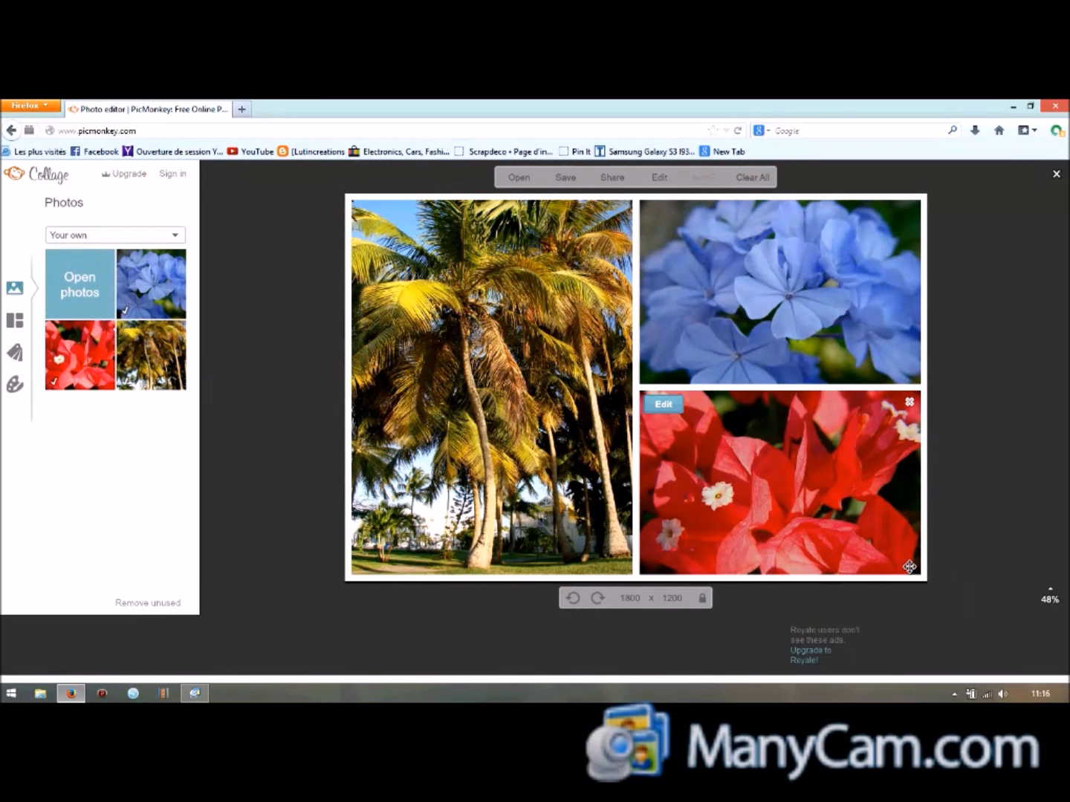
{"action": "left_click", "coordinate": [663, 179]}
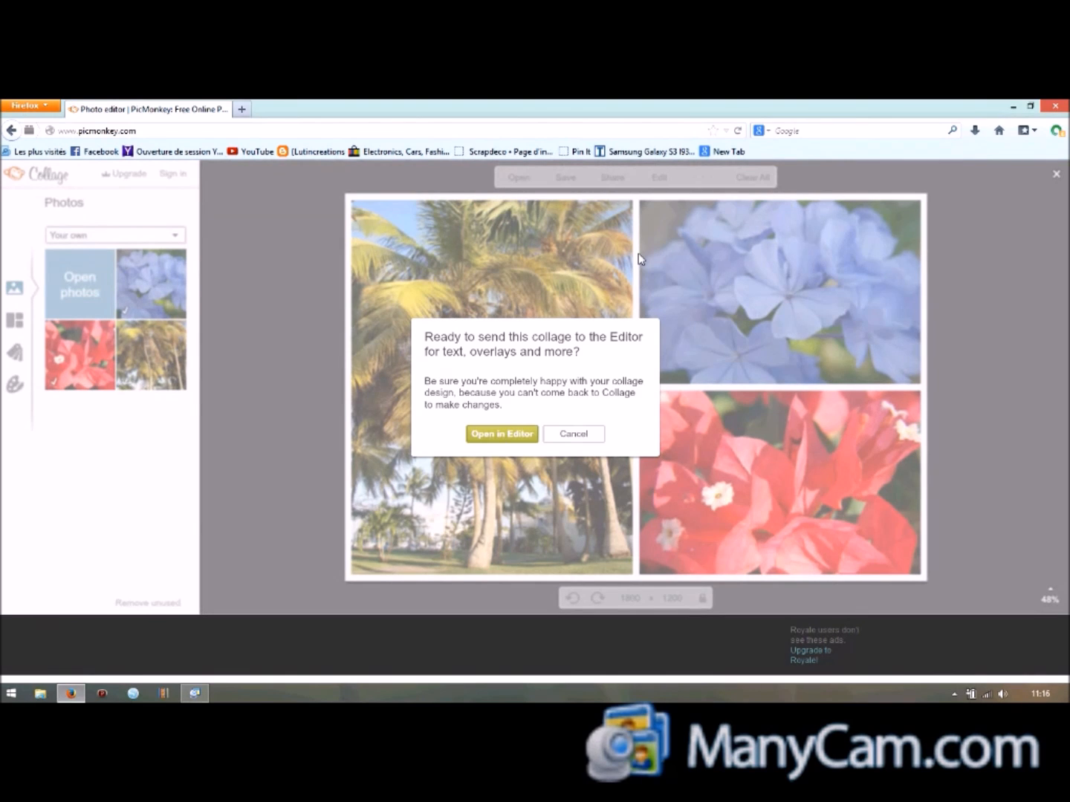
{"action": "left_click", "coordinate": [494, 435]}
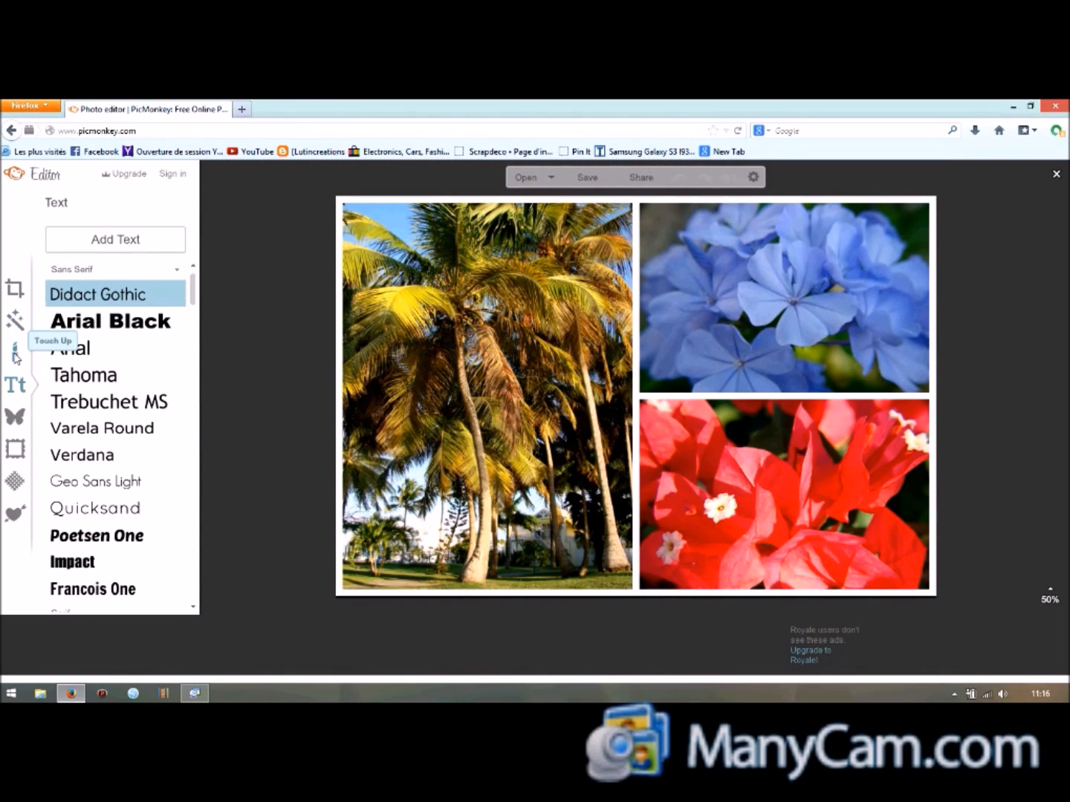
Step: Examine the available overlays, frames, textures and themes, including the contents of the Sweethearts theme
{"action": "left_click", "coordinate": [15, 424]}
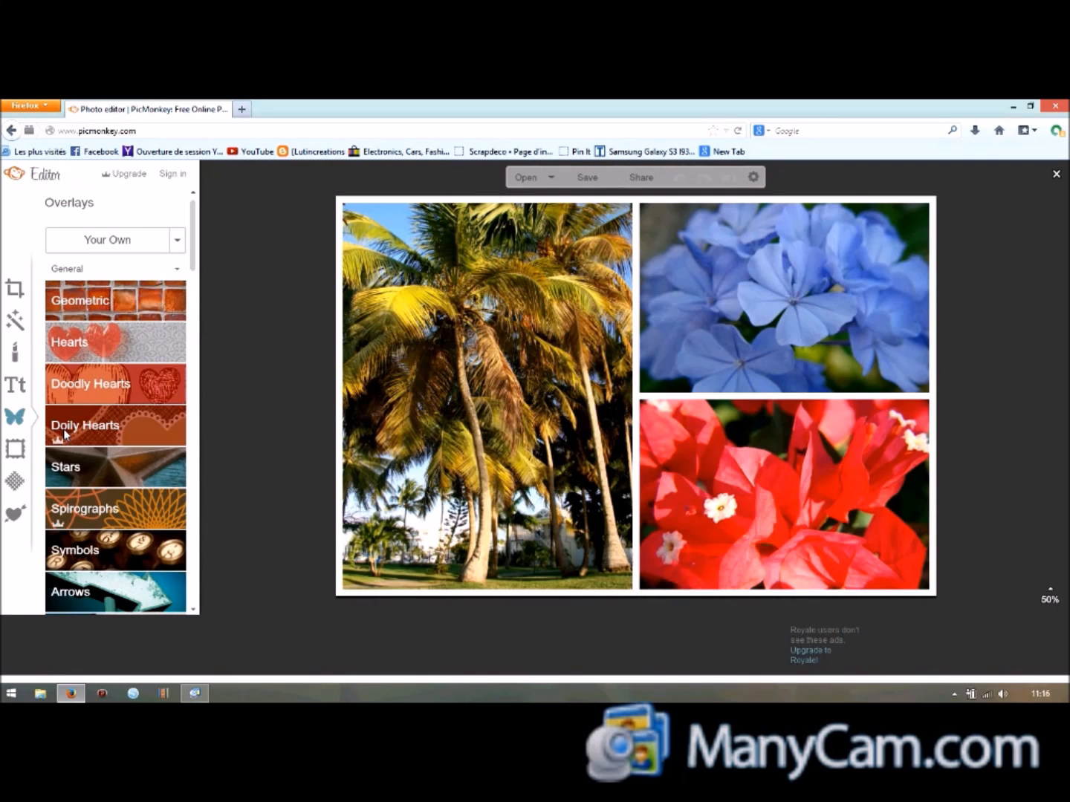
{"action": "left_click", "coordinate": [15, 452]}
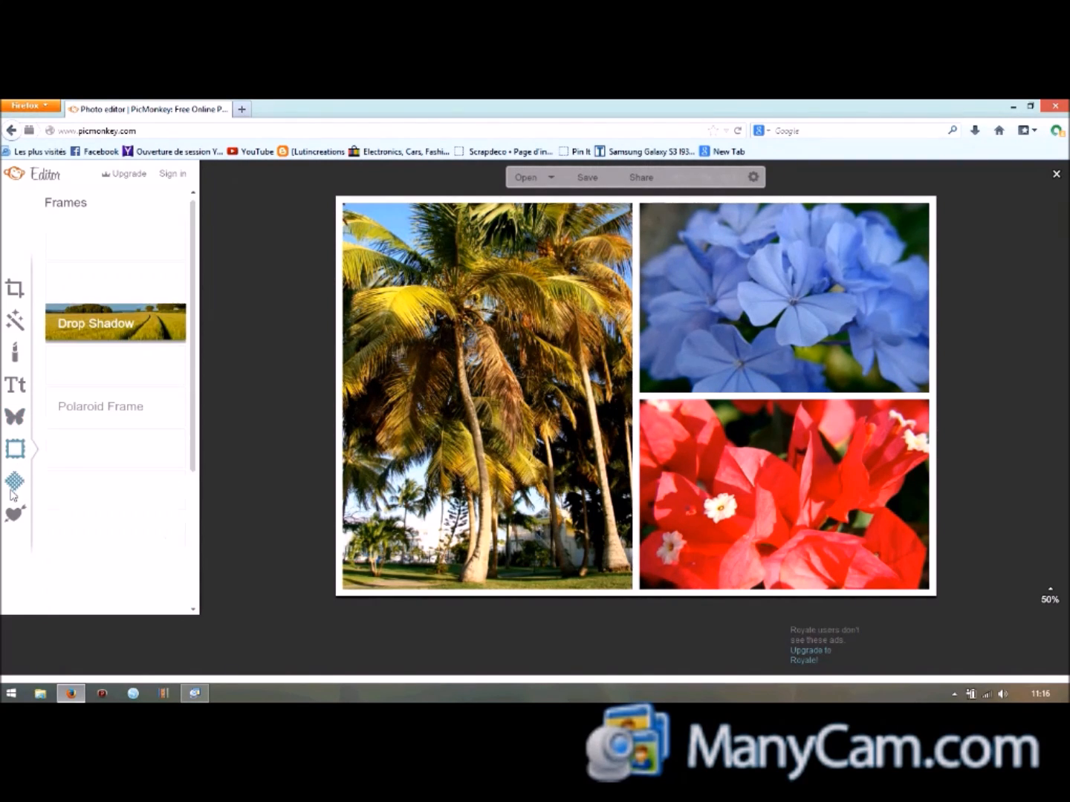
{"action": "left_click", "coordinate": [14, 482]}
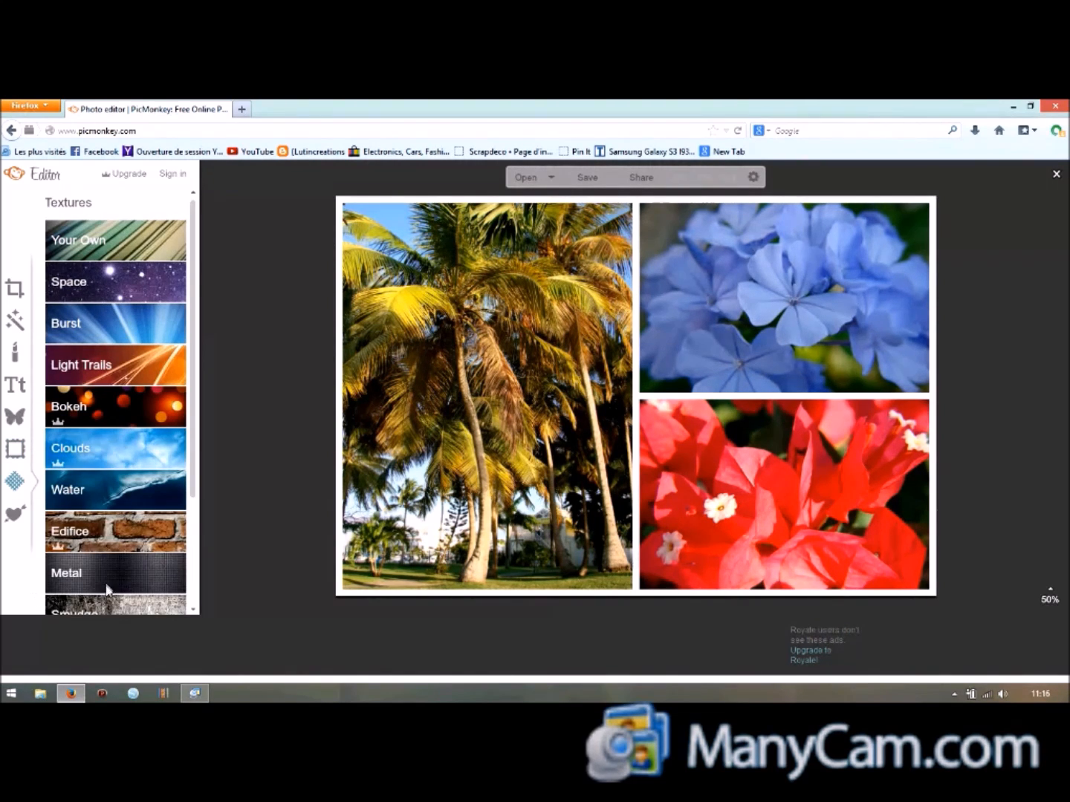
{"action": "left_click", "coordinate": [16, 518]}
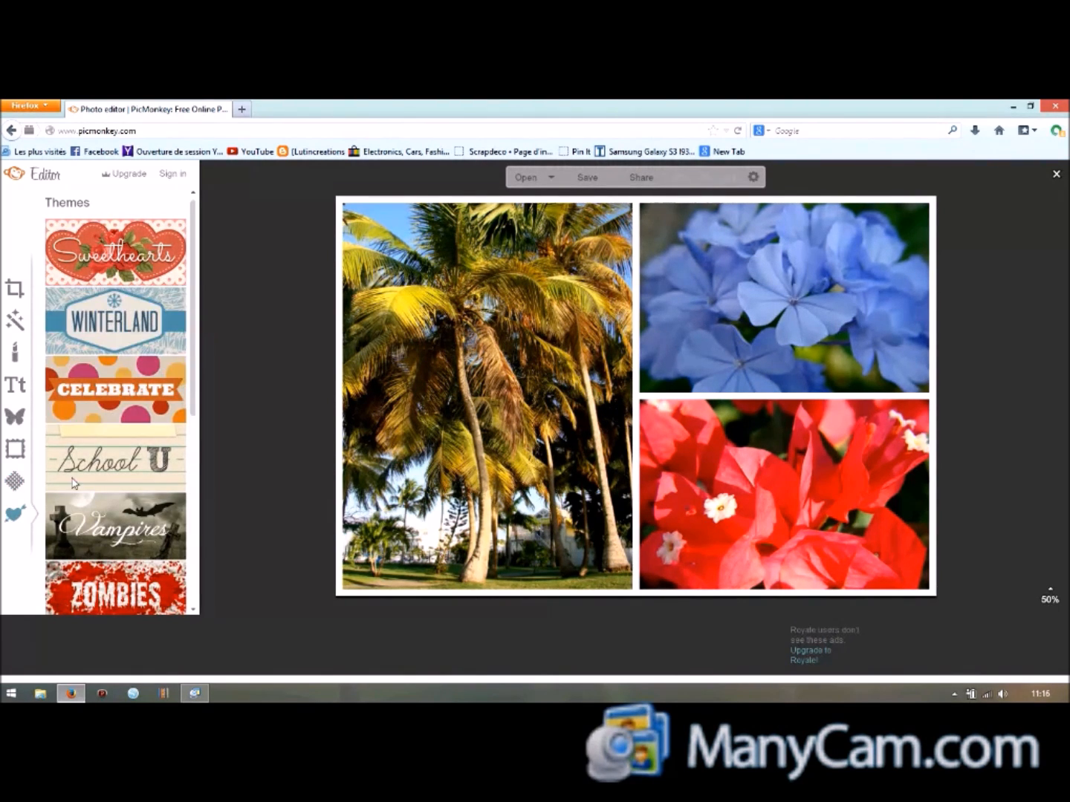
{"action": "scroll", "coordinate": [147, 510], "scroll_direction": "down", "scroll_amount": 2}
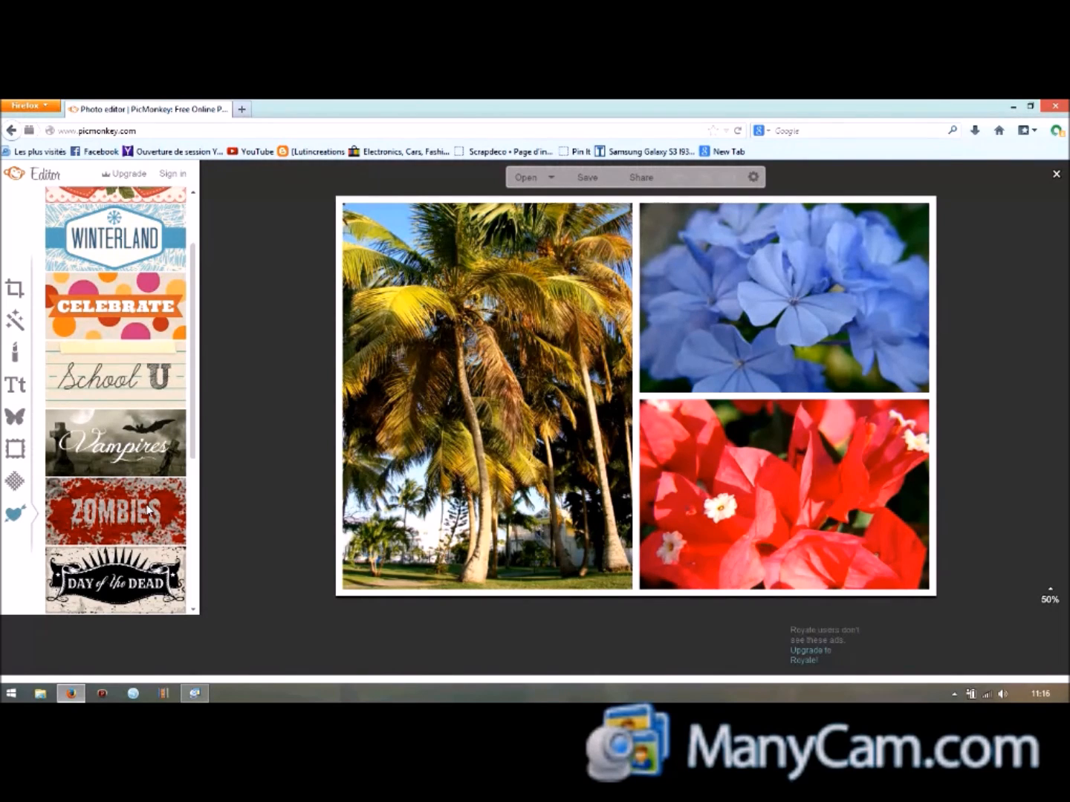
{"action": "scroll", "coordinate": [104, 456], "scroll_direction": "down", "scroll_amount": 5}
{"action": "scroll", "coordinate": [105, 466], "scroll_direction": "down", "scroll_amount": 1}
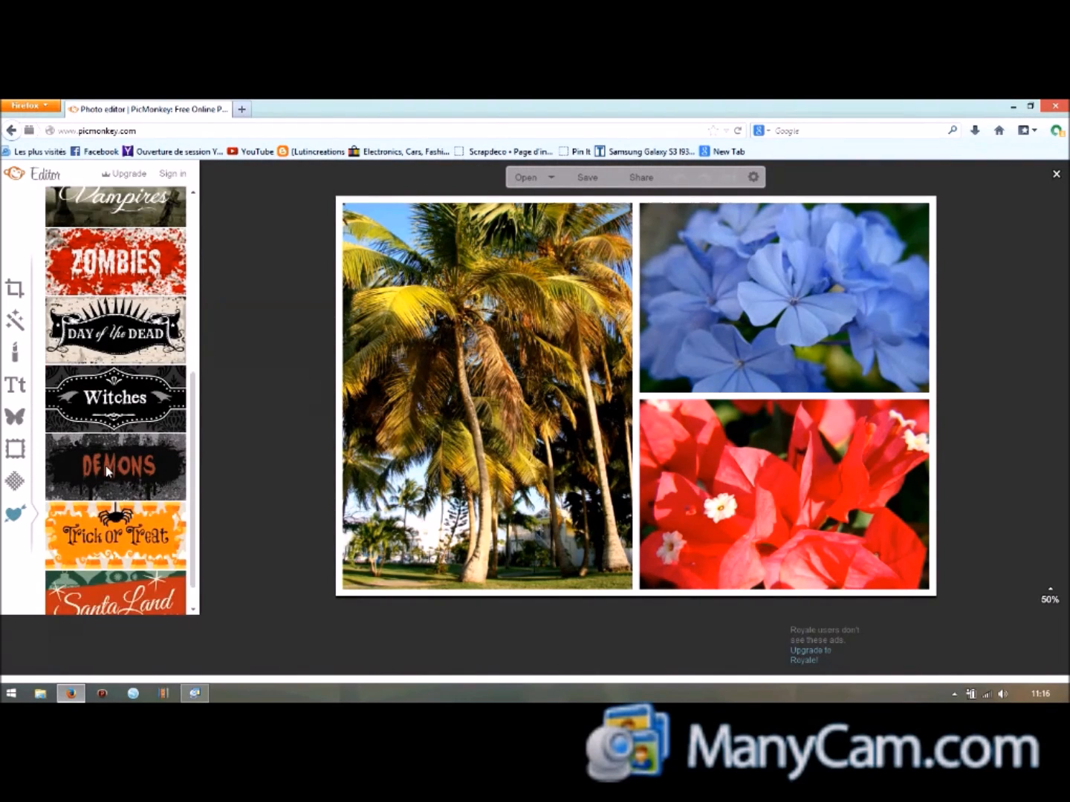
{"action": "scroll", "coordinate": [104, 453], "scroll_direction": "up", "scroll_amount": 8}
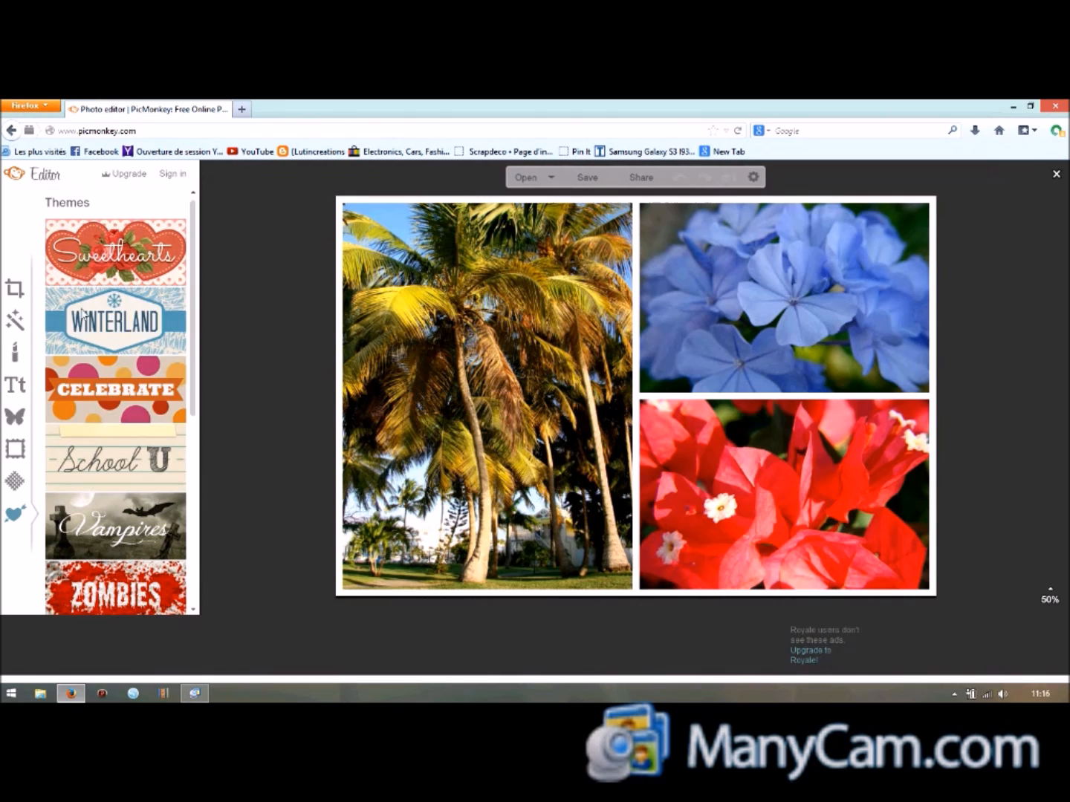
{"action": "left_click", "coordinate": [105, 259]}
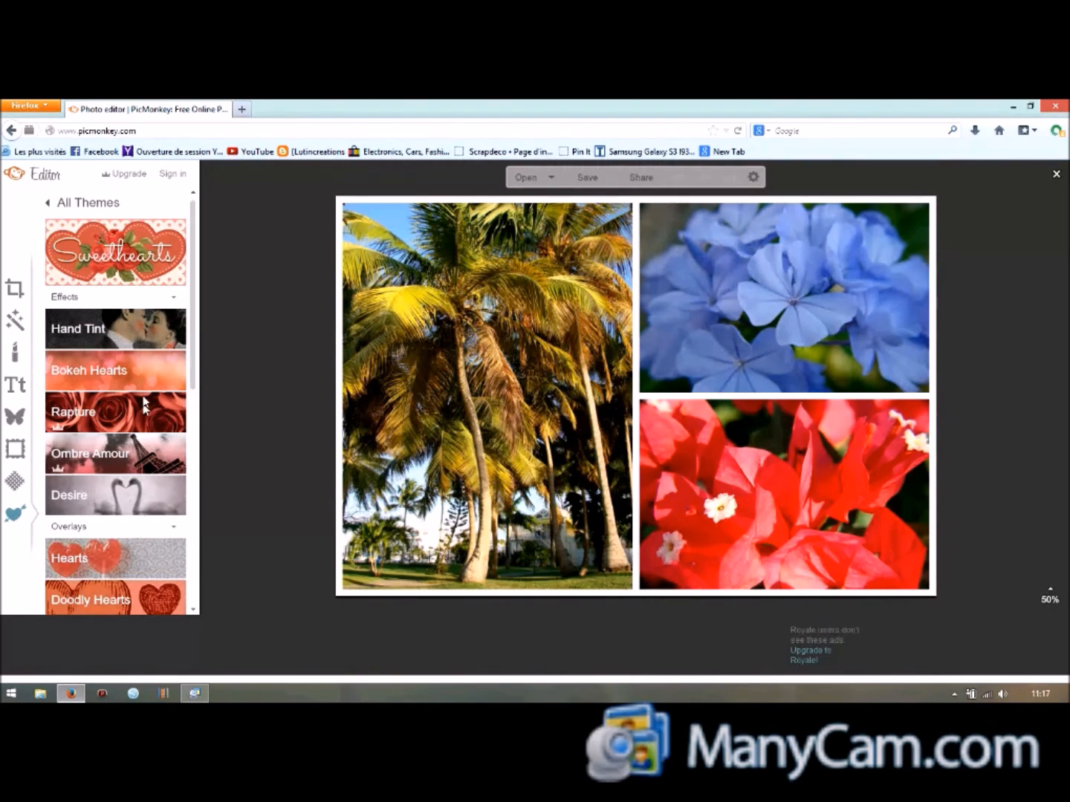
Step: Apply the Orton effect to the whole collage and open its save options
{"action": "left_click", "coordinate": [13, 322]}
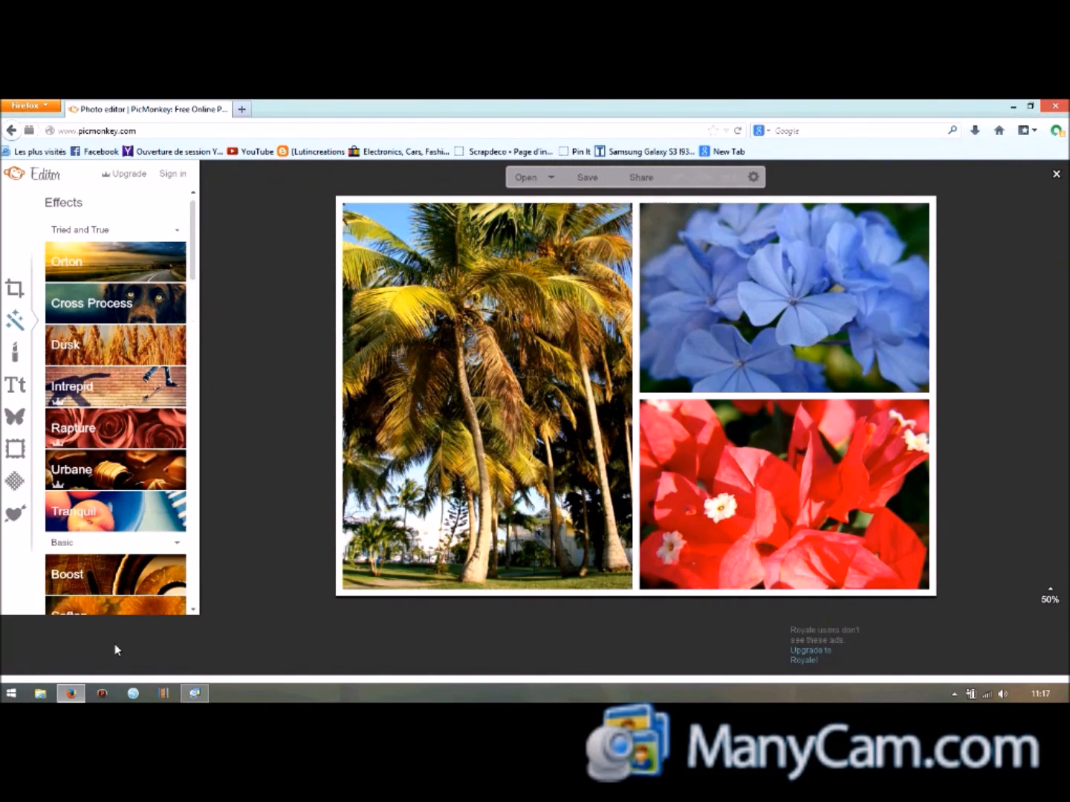
{"action": "left_click", "coordinate": [104, 262]}
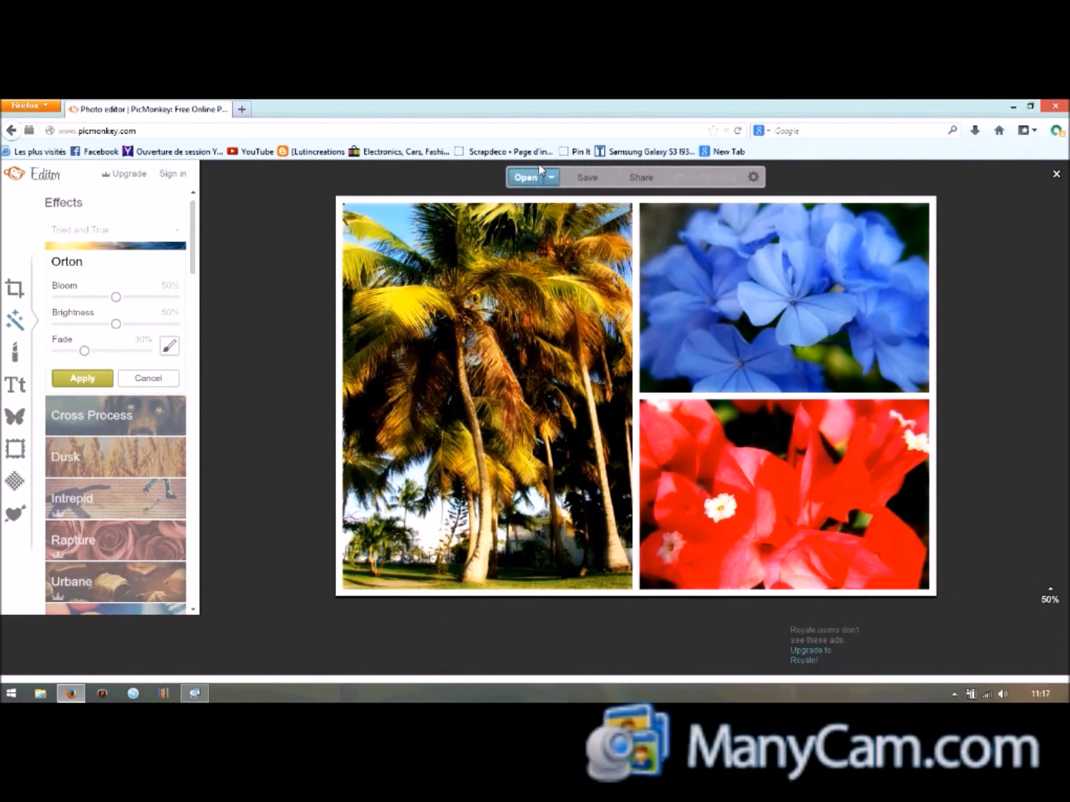
{"action": "left_click", "coordinate": [82, 379]}
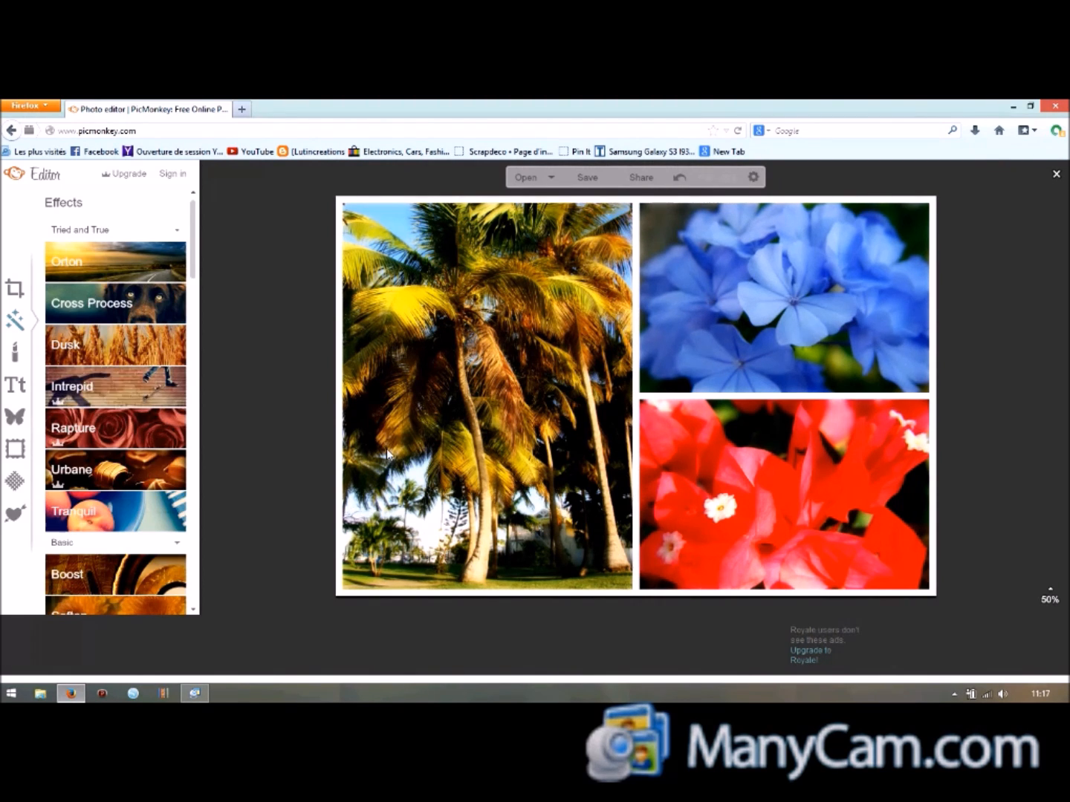
{"action": "left_click", "coordinate": [588, 179]}
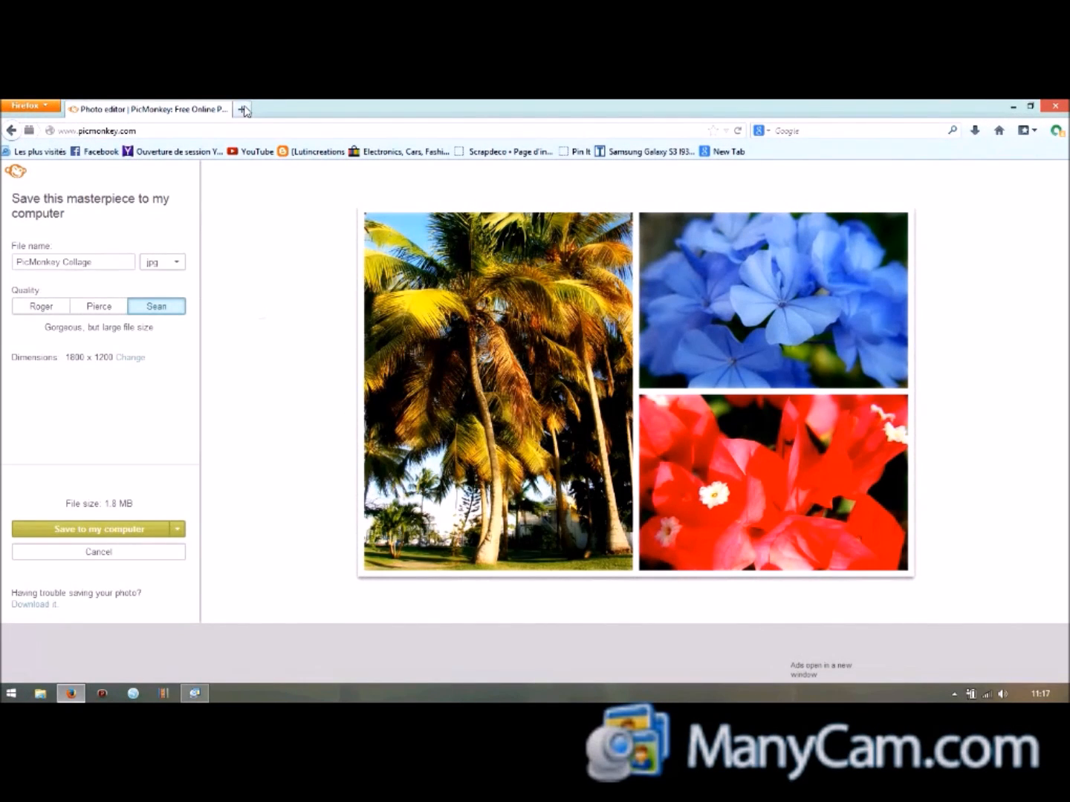
Step: Search Google for polaroin on a new browser page and open the Polaroin website
{"action": "left_click", "coordinate": [245, 110]}
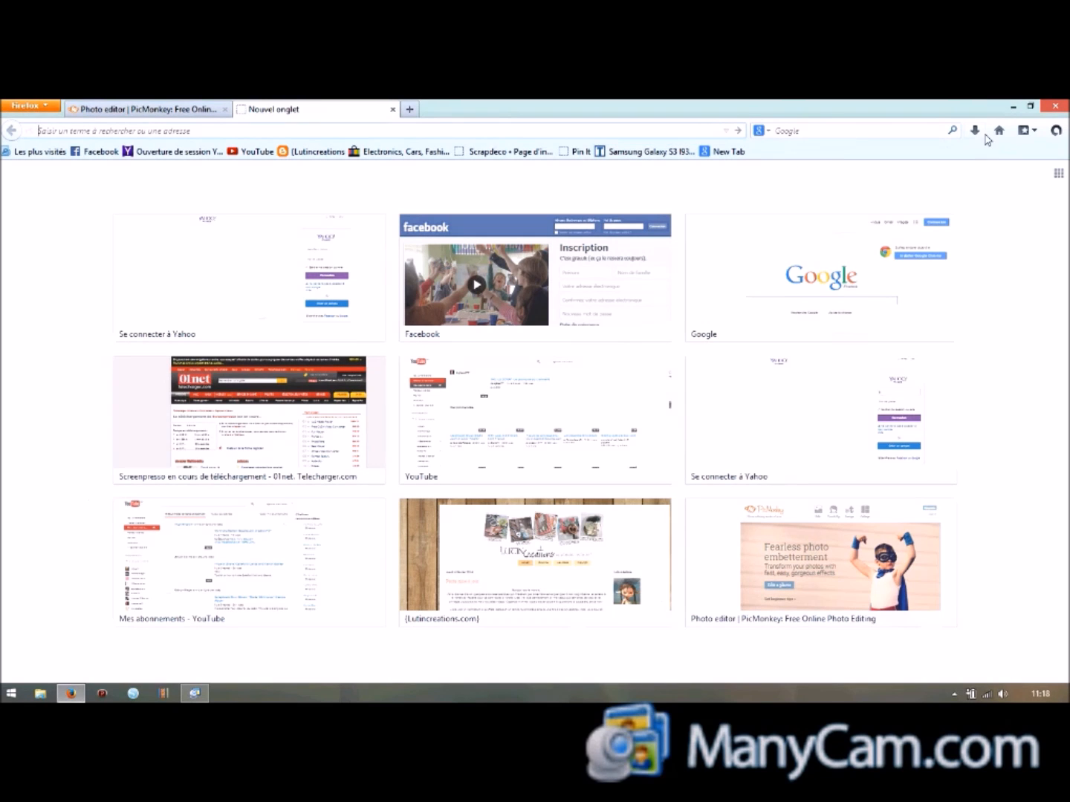
{"action": "left_click", "coordinate": [1018, 131]}
{"action": "left_click", "coordinate": [999, 131]}
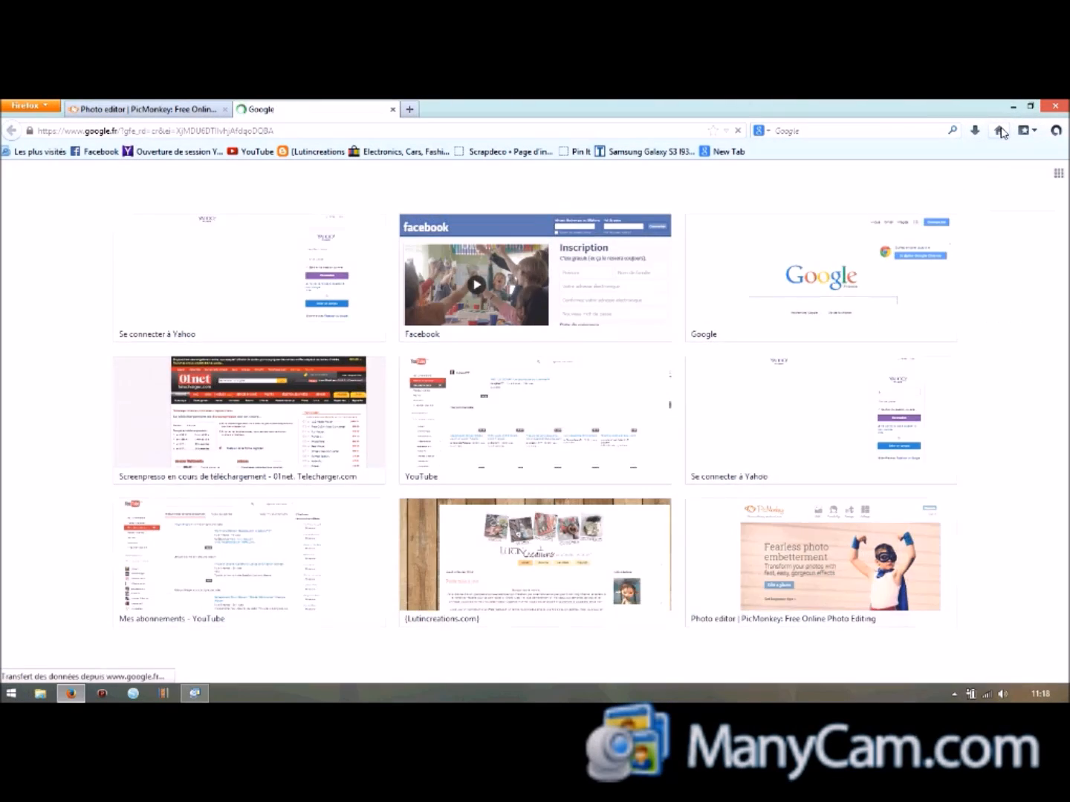
{"action": "type", "text": "polaroin"}
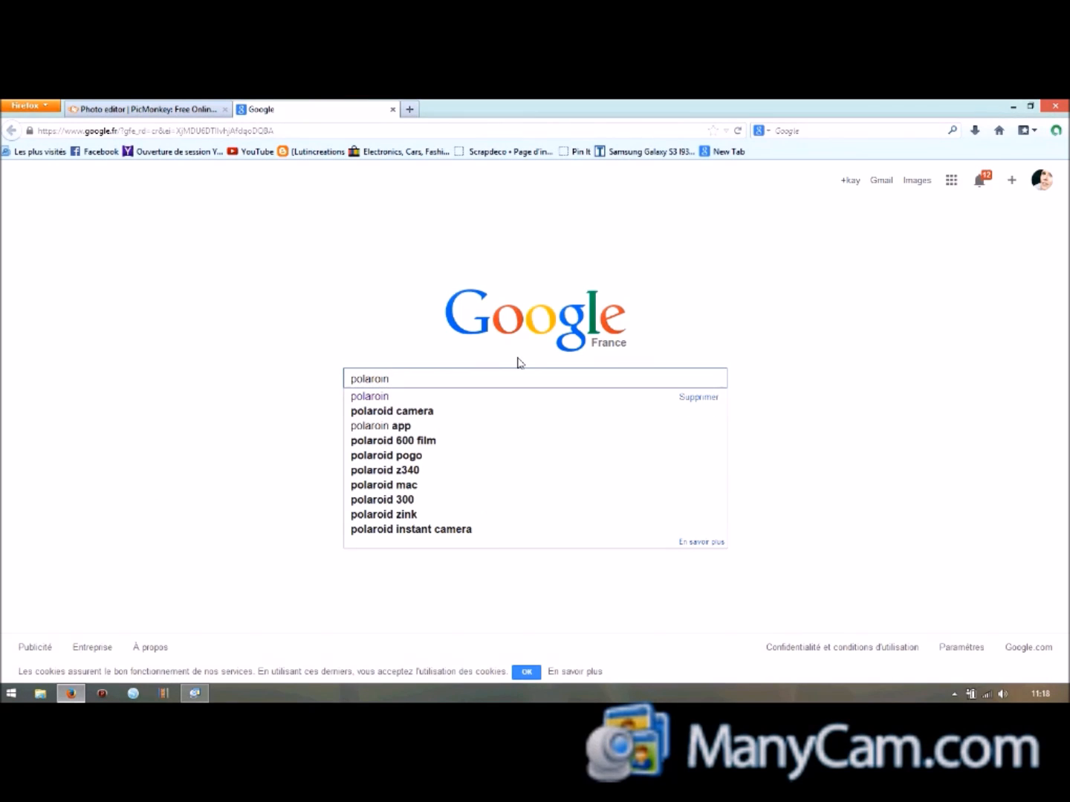
{"action": "key", "text": "Return"}
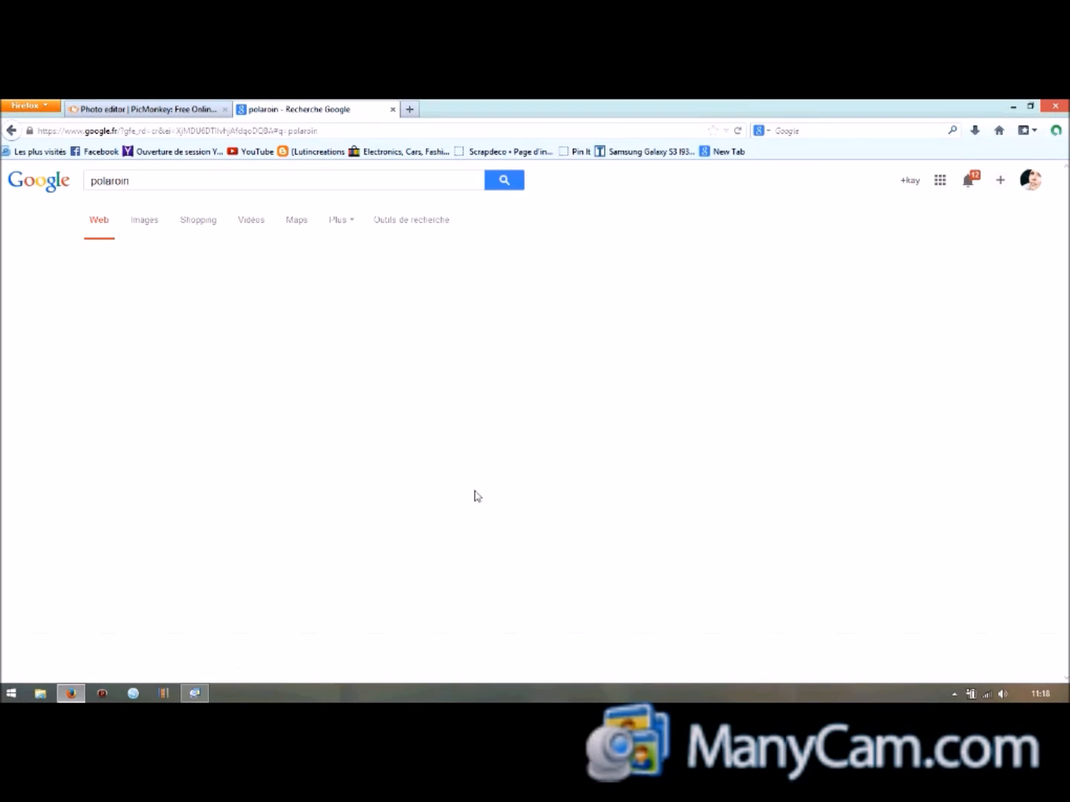
{"action": "left_click", "coordinate": [261, 345]}
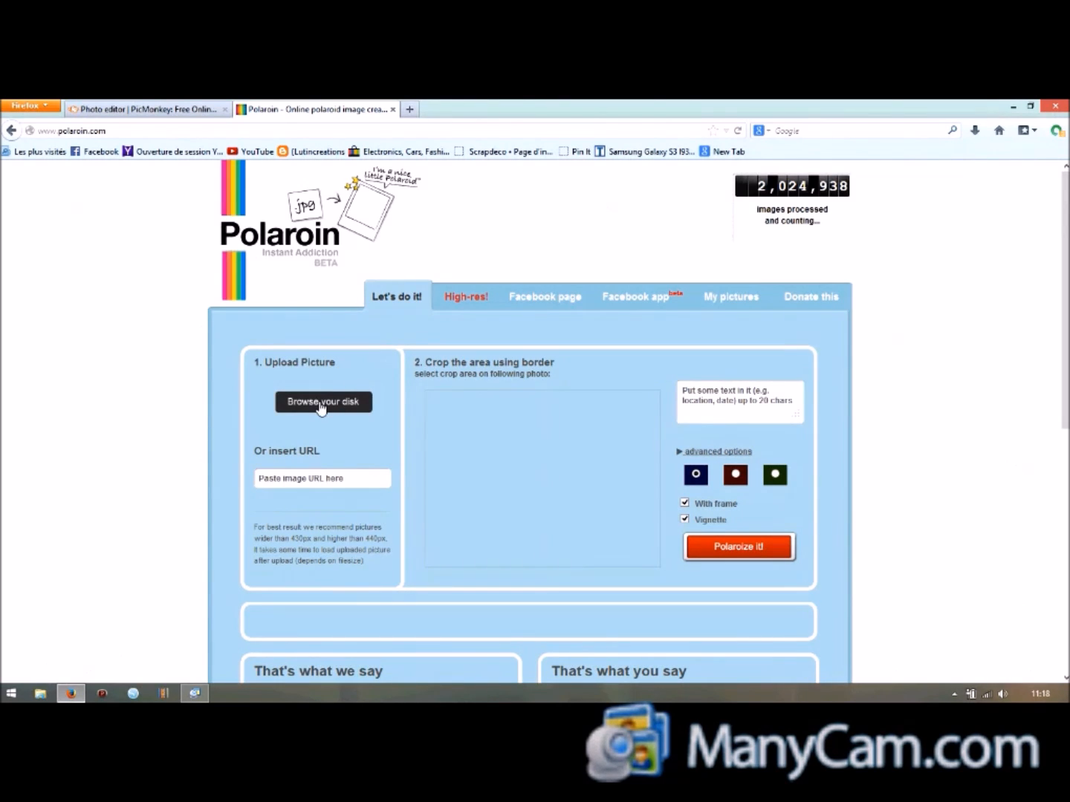
Step: Upload the picture named objectif photo from the Images folder to Polaroin
{"action": "left_click", "coordinate": [321, 404]}
{"action": "left_click_drag", "start_coordinate": [525, 194], "coordinate": [546, 325]}
{"action": "left_click", "coordinate": [471, 234]}
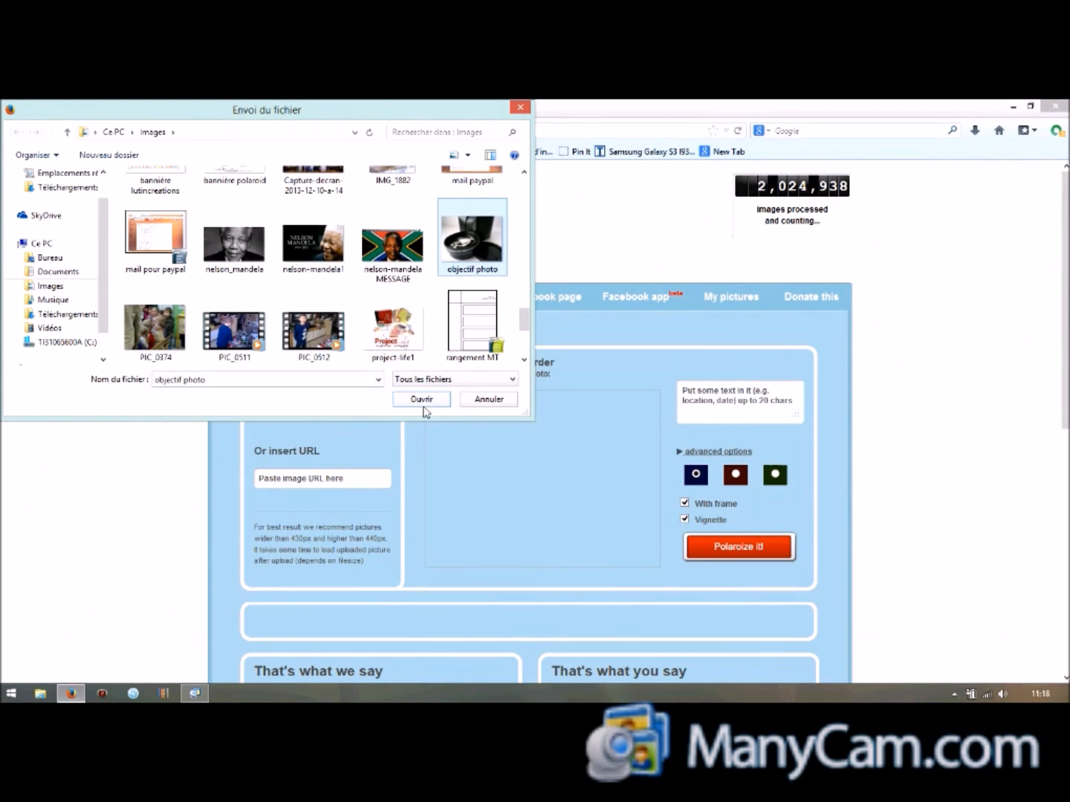
{"action": "left_click", "coordinate": [423, 403]}
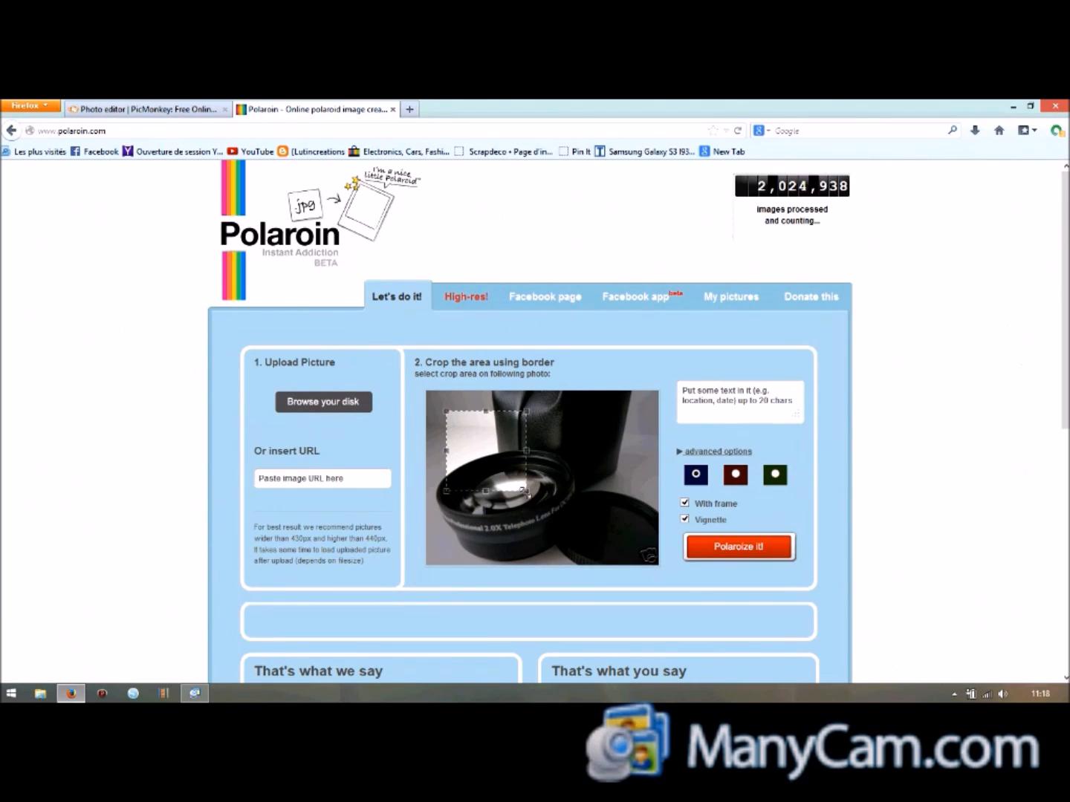
Step: Enlarge the crop area to the photo's full height from its left edge around the lens, and generate the polaroid
{"action": "left_click_drag", "start_coordinate": [525, 491], "coordinate": [616, 563]}
{"action": "left_click_drag", "start_coordinate": [444, 405], "coordinate": [423, 384]}
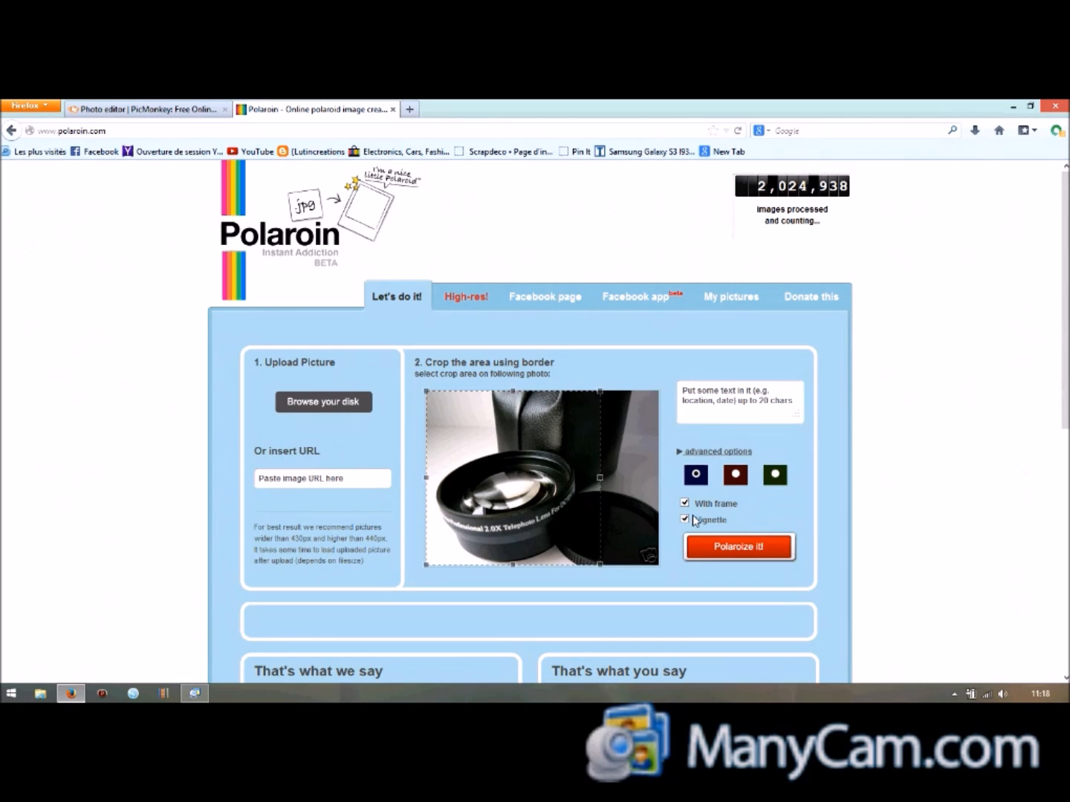
{"action": "left_click", "coordinate": [732, 549]}
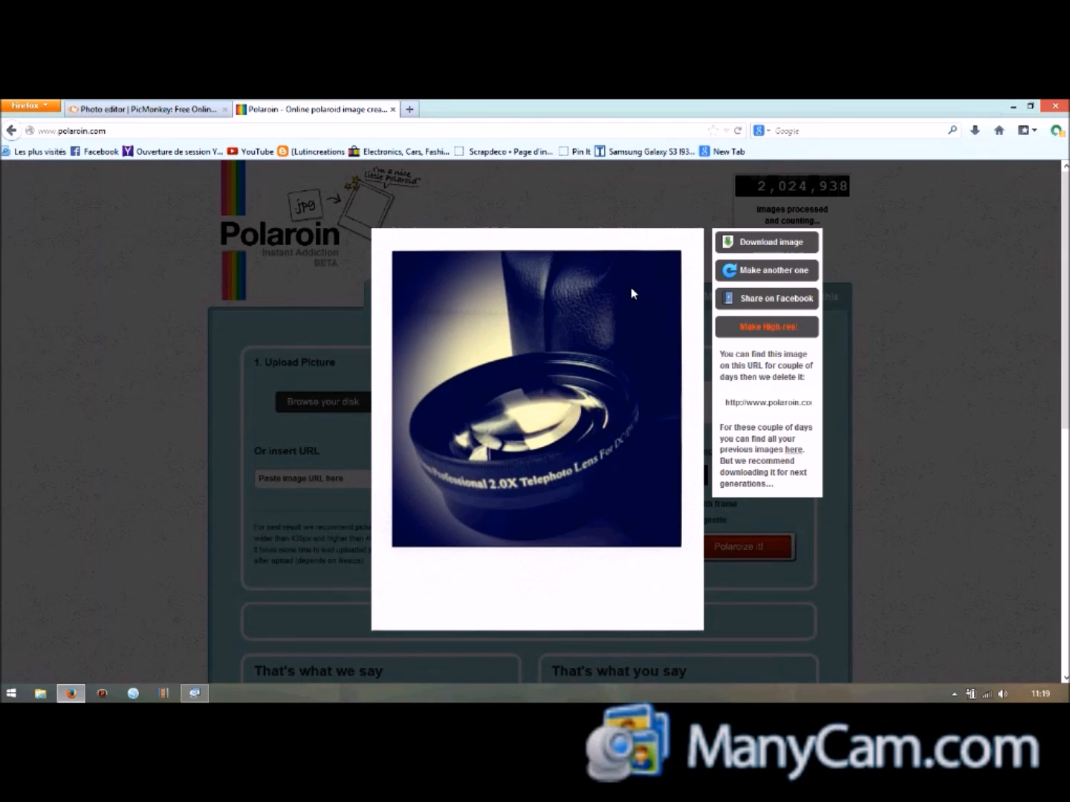
Step: Try to download the generated polaroid image, then close the Polaroin page and the browser
{"action": "left_click", "coordinate": [772, 246]}
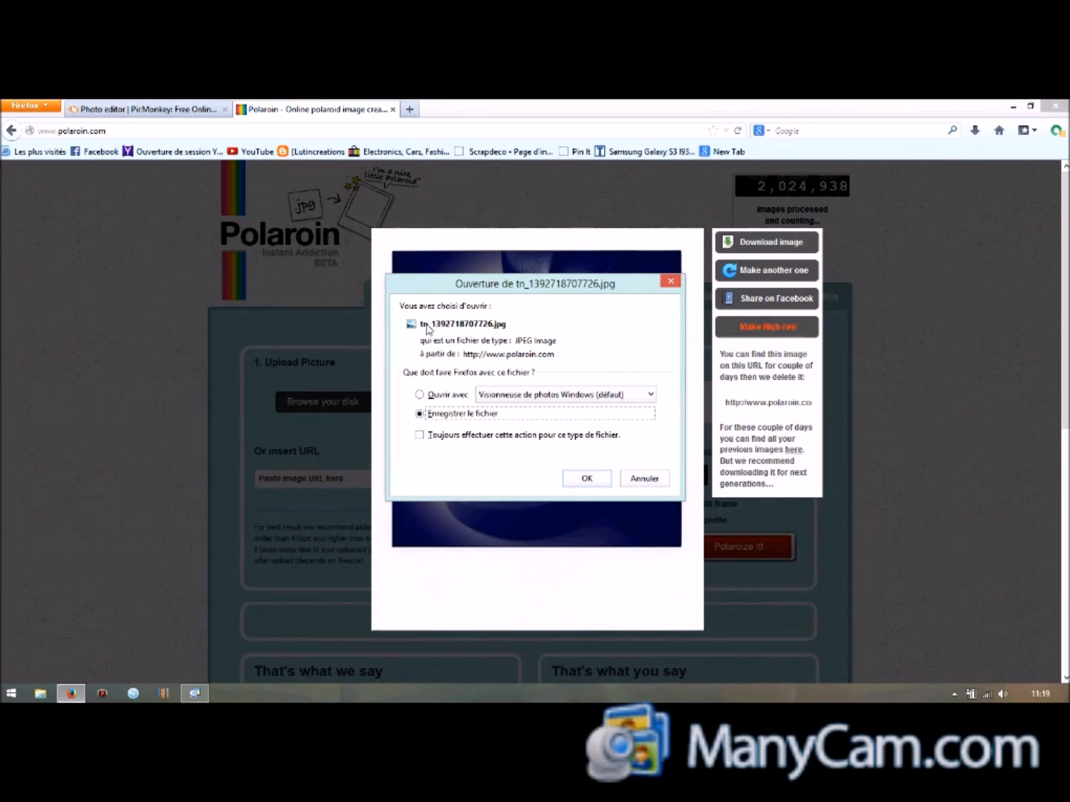
{"action": "left_click", "coordinate": [643, 479]}
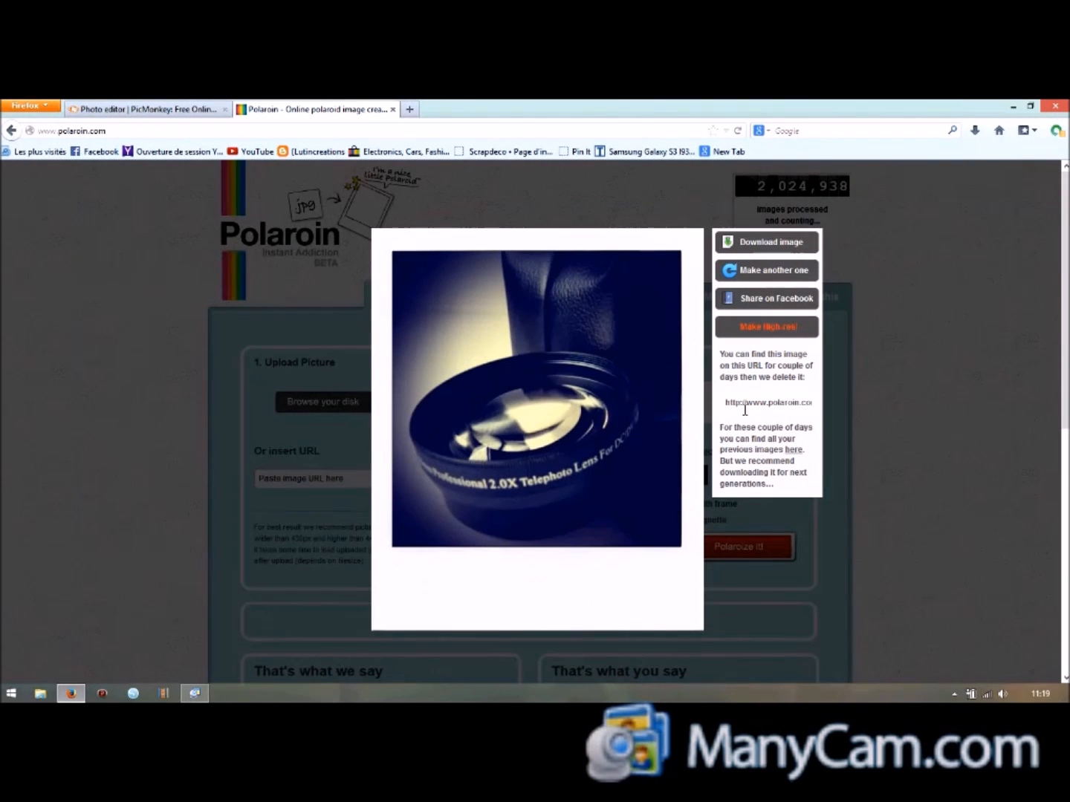
{"action": "left_click", "coordinate": [394, 109]}
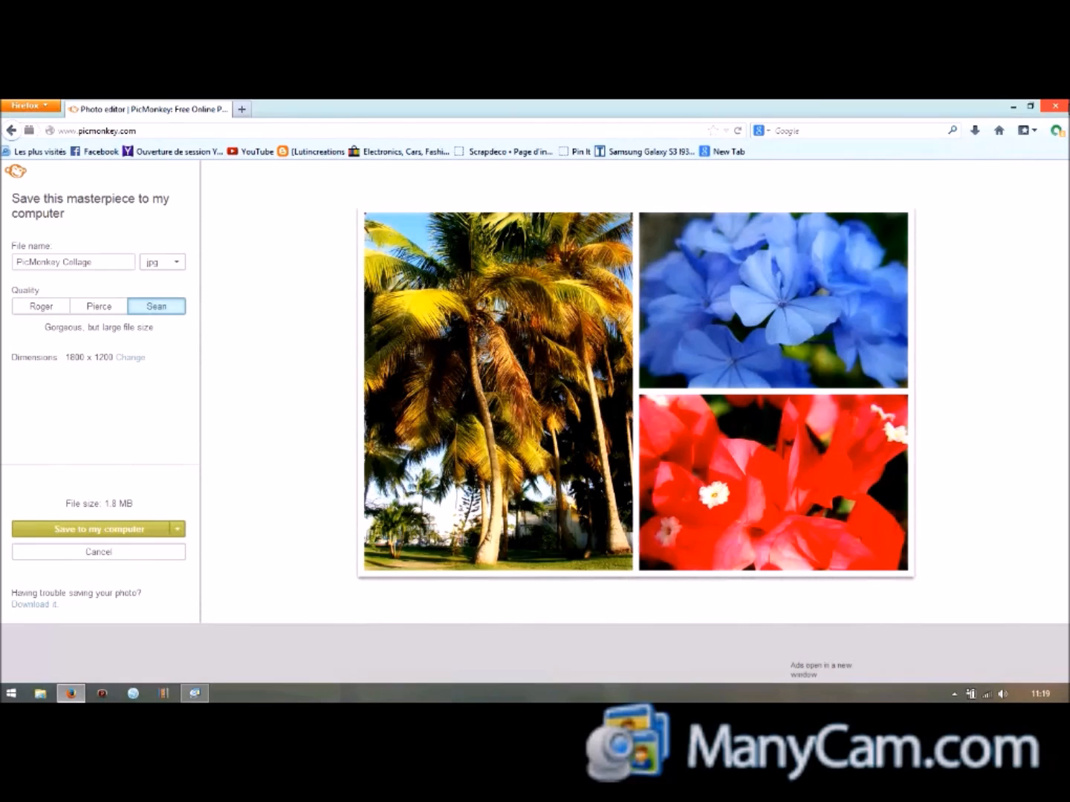
{"action": "left_click", "coordinate": [1056, 107]}
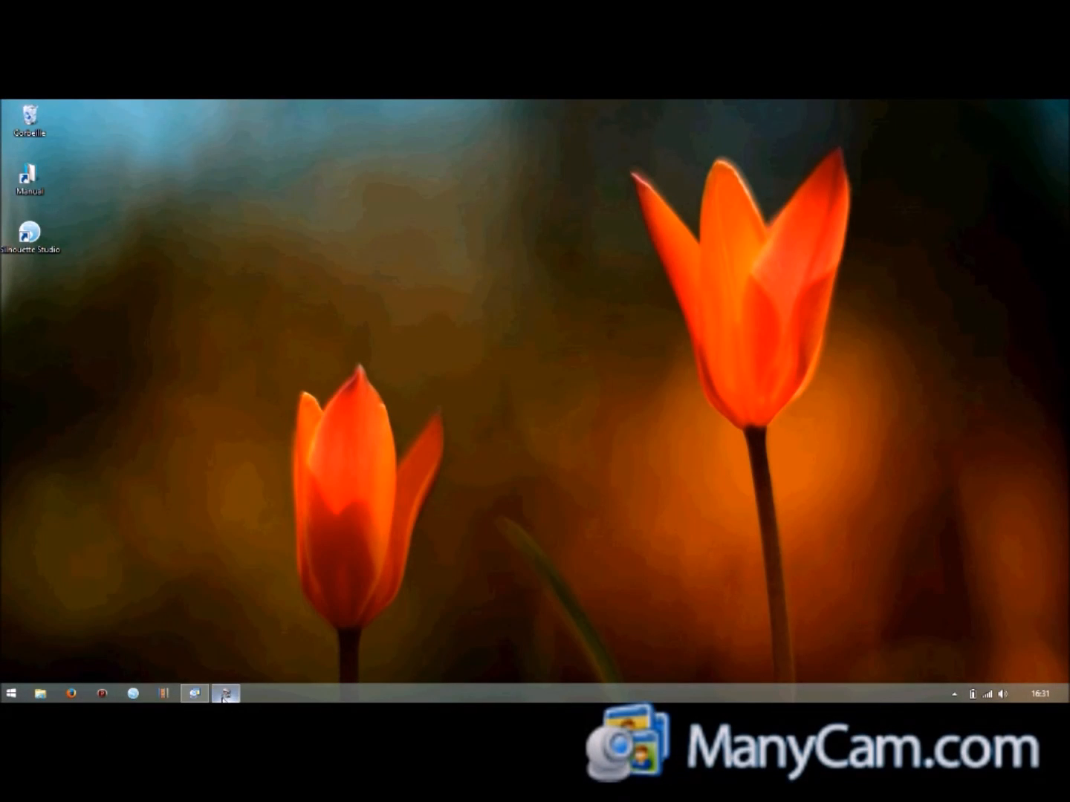
Step: Switch to Canon Easy-PhotoPrint EX and start a new photo print (Impression photo)
{"action": "left_click", "coordinate": [226, 694]}
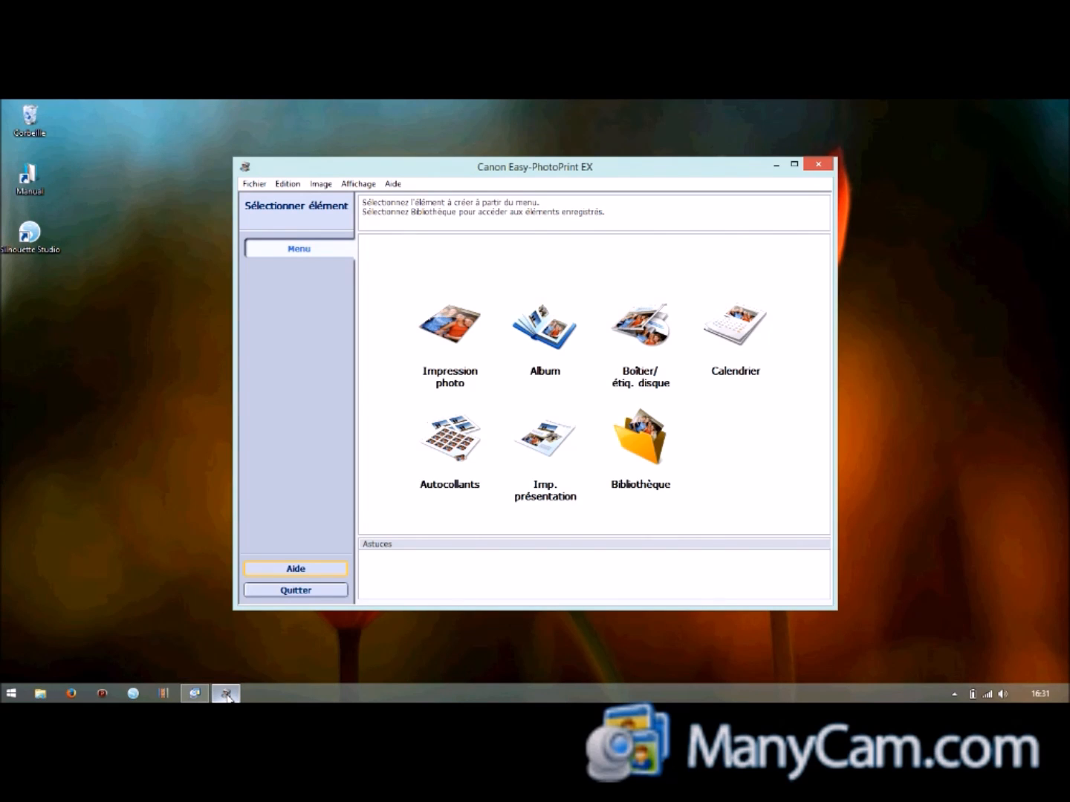
{"action": "left_click", "coordinate": [439, 338]}
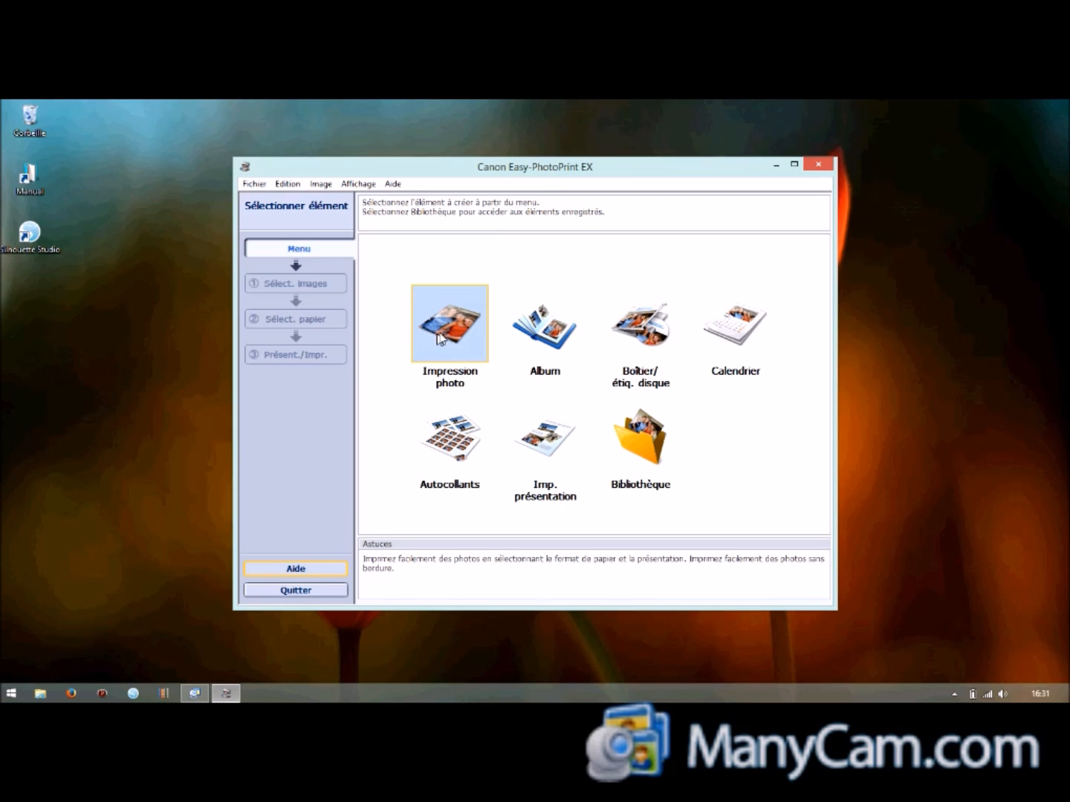
{"action": "double_click", "coordinate": [448, 336]}
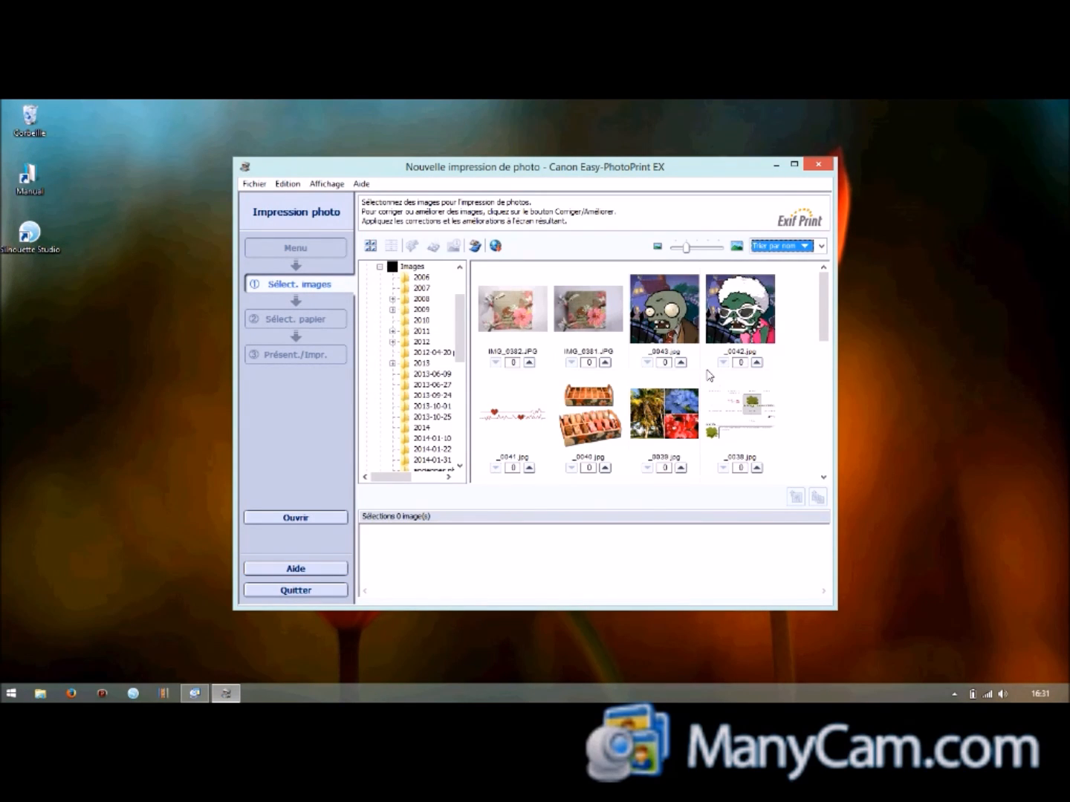
Step: Add one copy of _0039.jpg to the print selection and proceed to the paper selection
{"action": "left_click", "coordinate": [681, 468]}
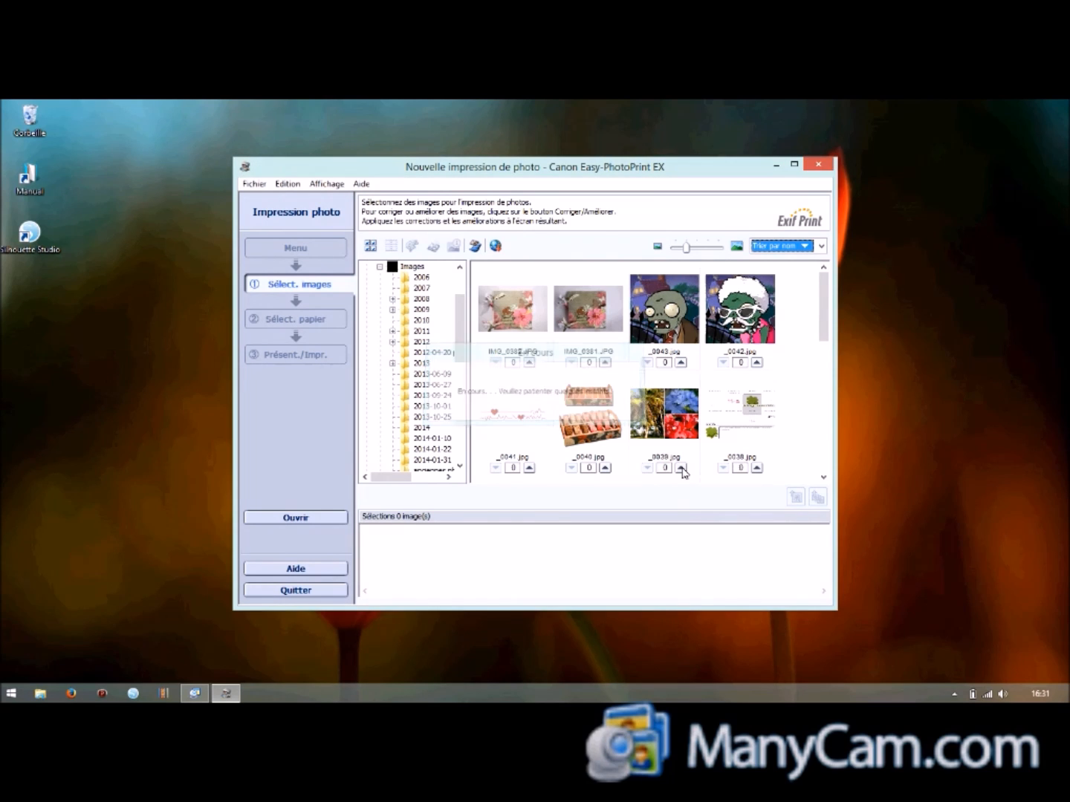
{"action": "left_click", "coordinate": [682, 468]}
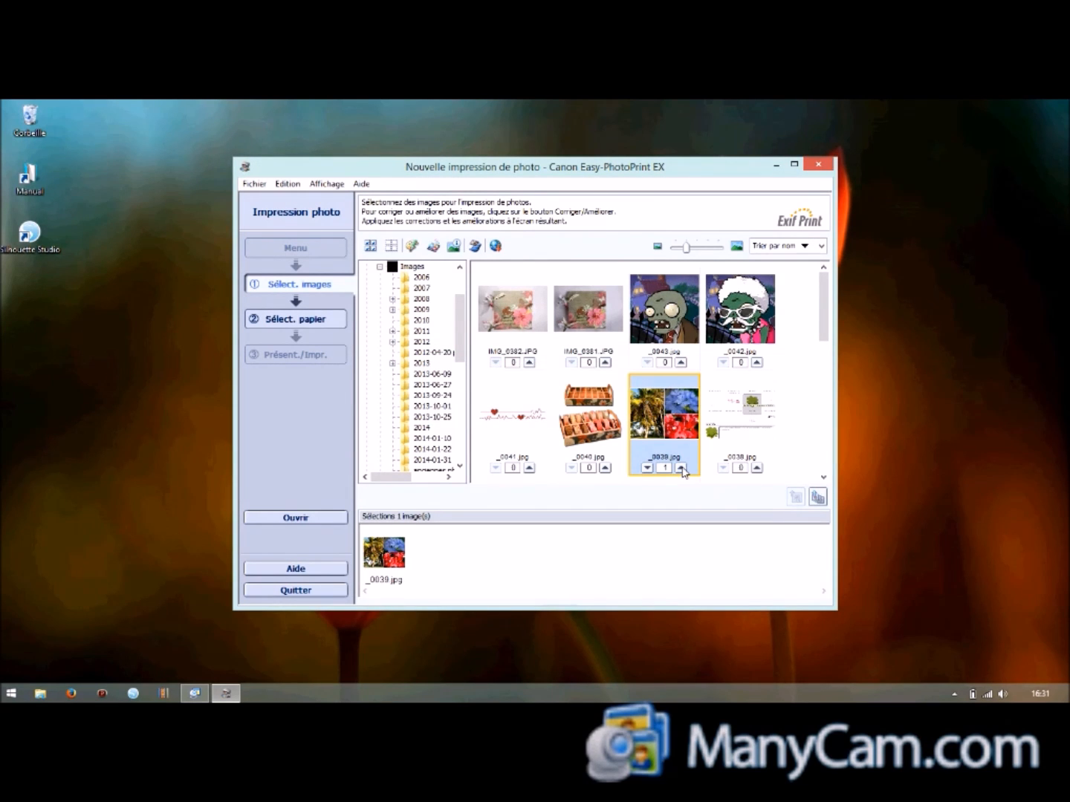
{"action": "left_click", "coordinate": [292, 321]}
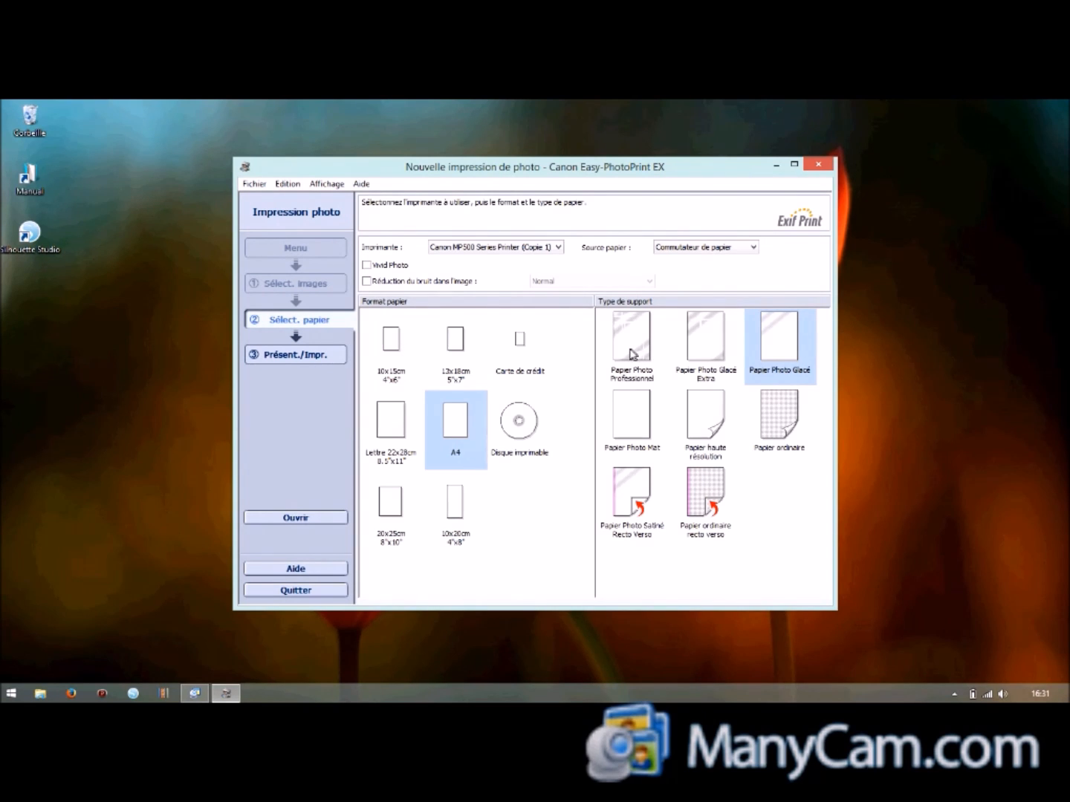
Step: Set the paper size to A4 and the media type to Papier ordinaire, enable image noise reduction, and proceed to the layout stage
{"action": "left_click", "coordinate": [462, 431]}
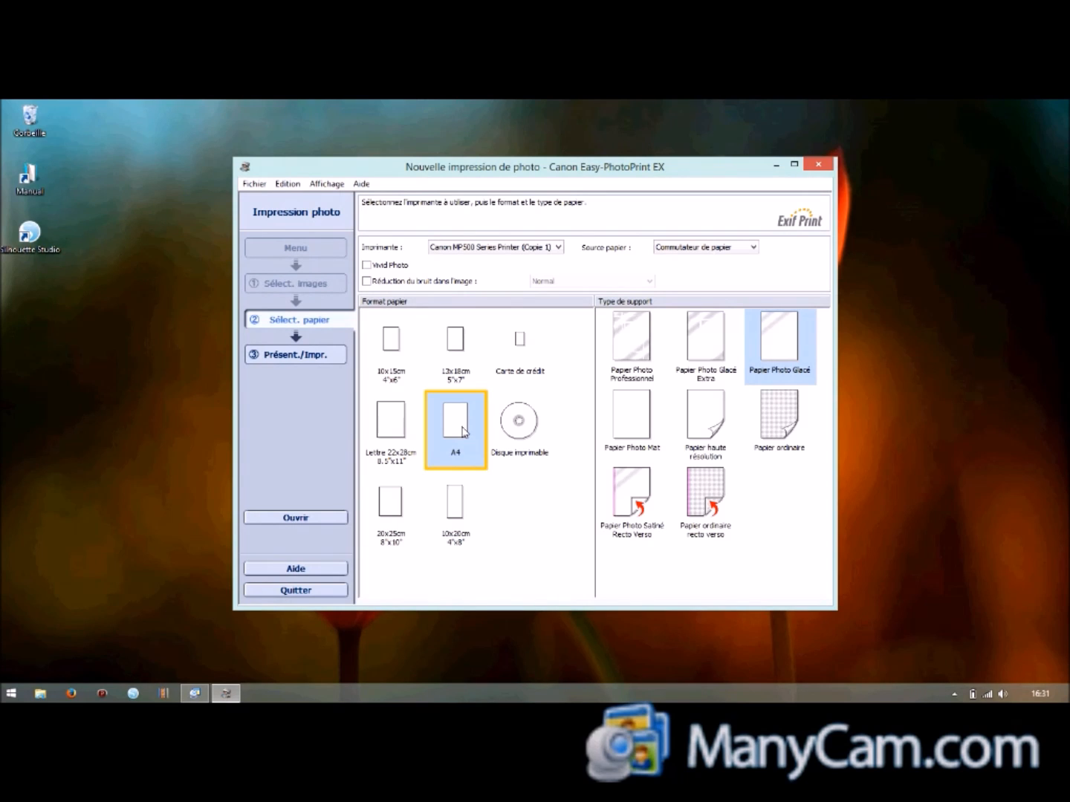
{"action": "left_click", "coordinate": [769, 419]}
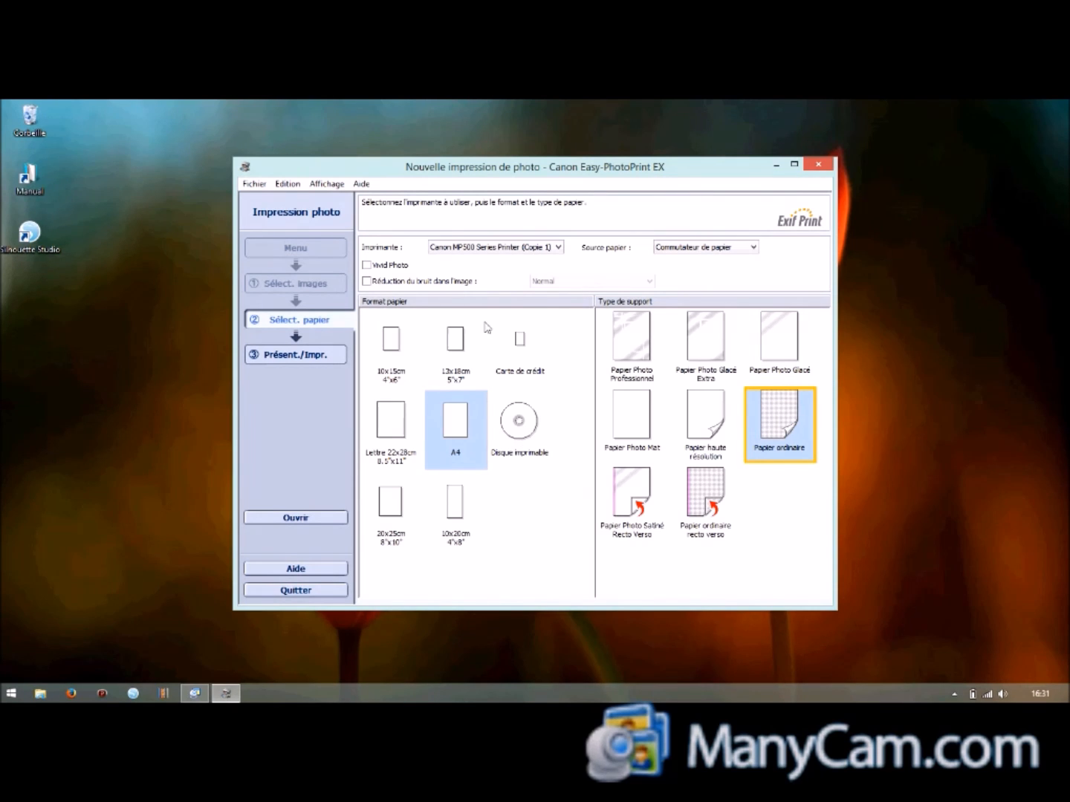
{"action": "left_click", "coordinate": [367, 283]}
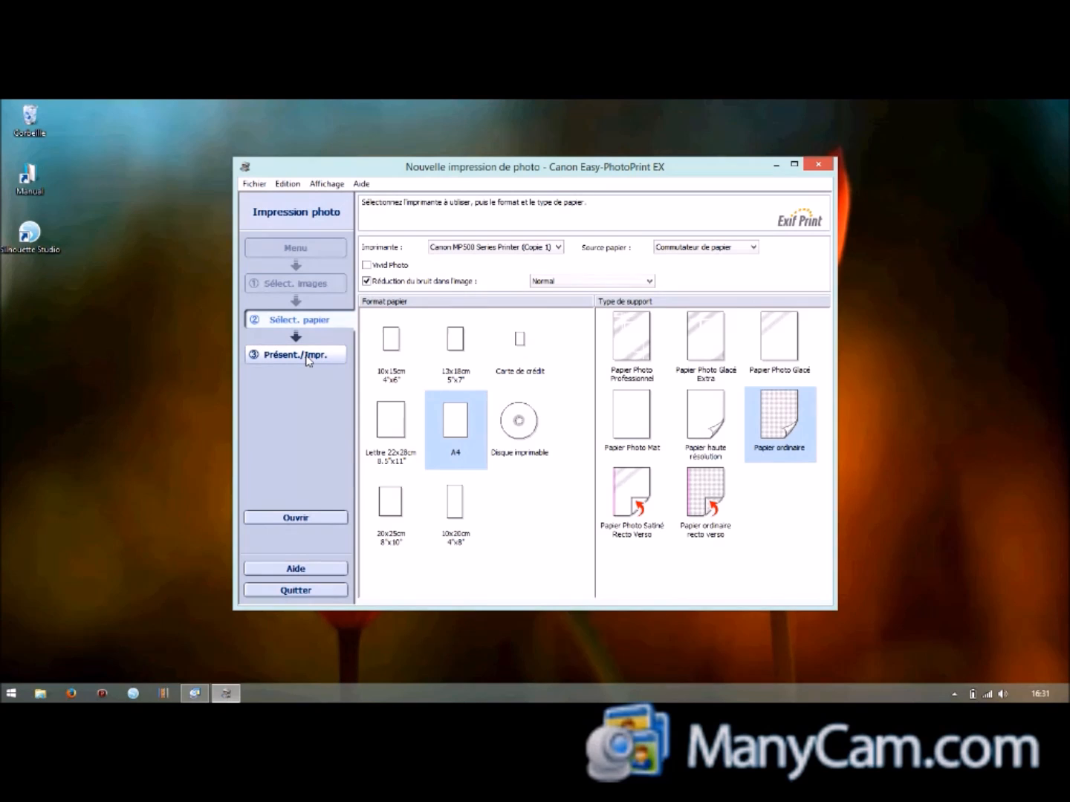
{"action": "left_click", "coordinate": [308, 357]}
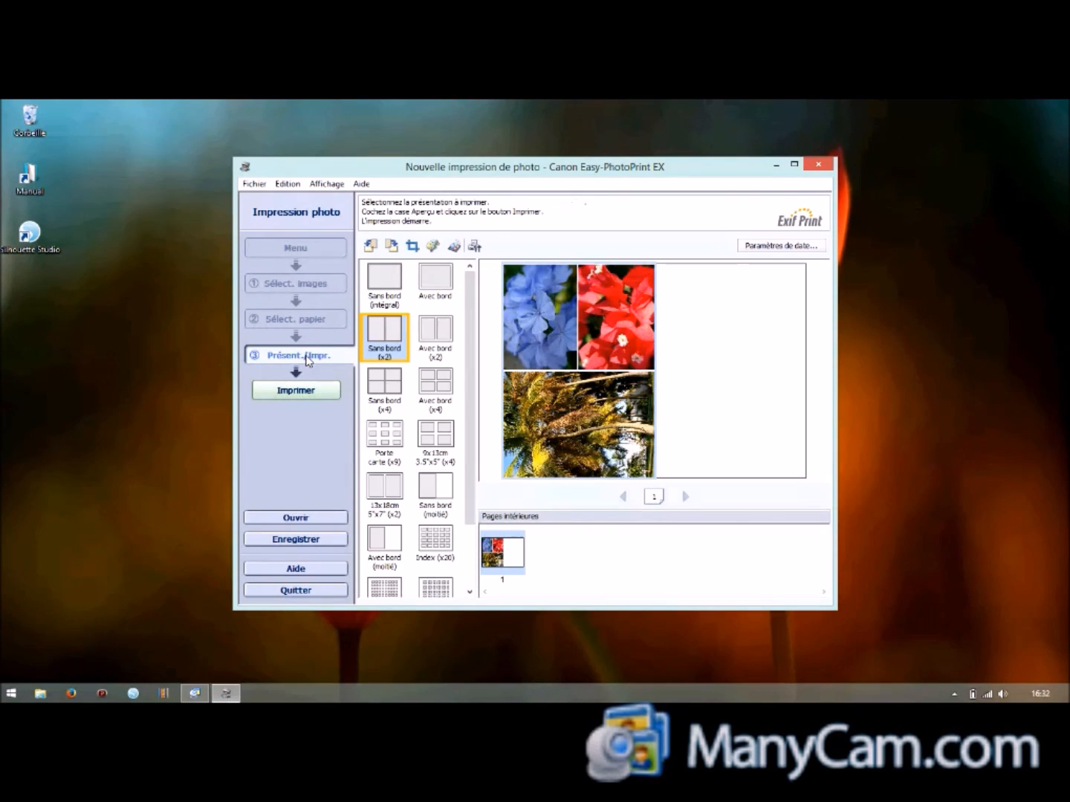
Step: Compare the bordered and borderless page layouts and try to print the collage with Sans bord (x2)
{"action": "left_click", "coordinate": [385, 278]}
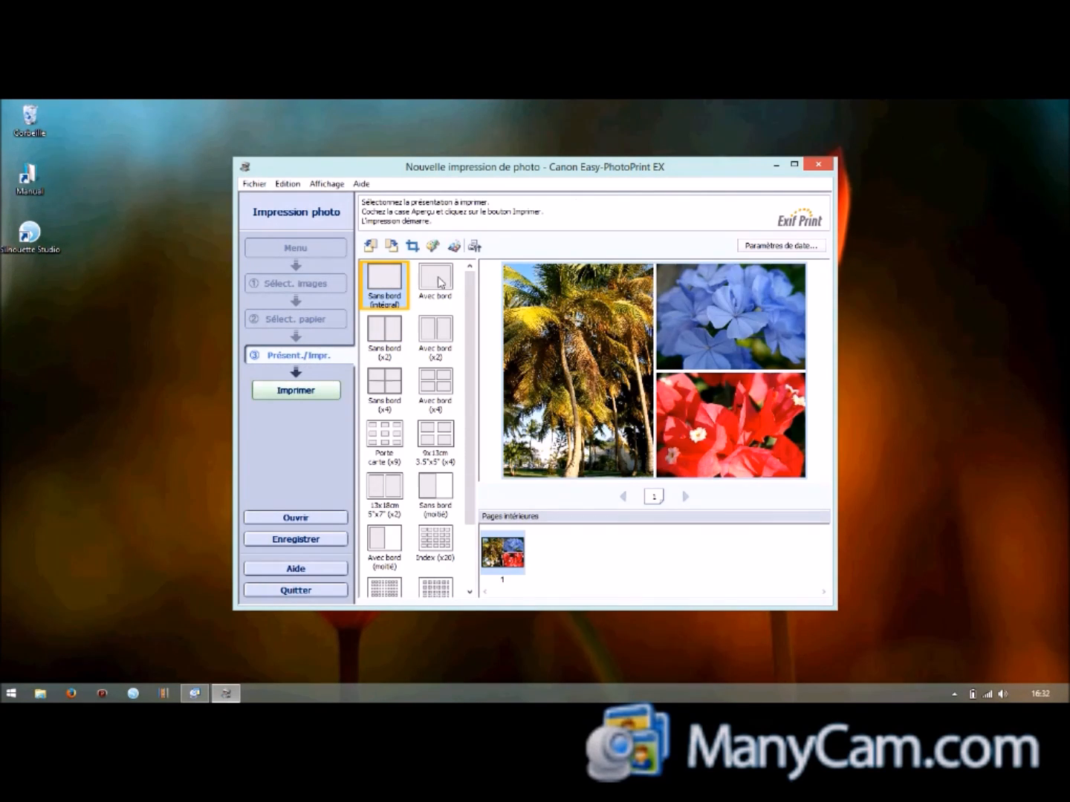
{"action": "left_click", "coordinate": [438, 281]}
{"action": "left_click", "coordinate": [445, 337]}
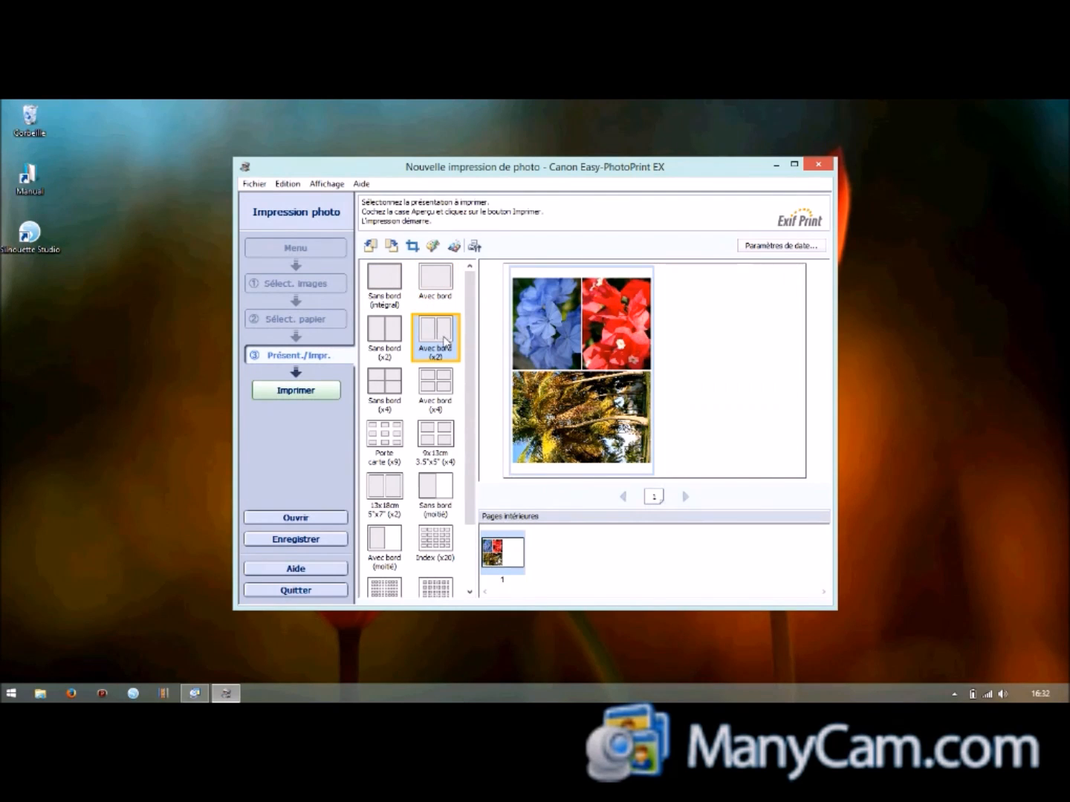
{"action": "left_click", "coordinate": [383, 339]}
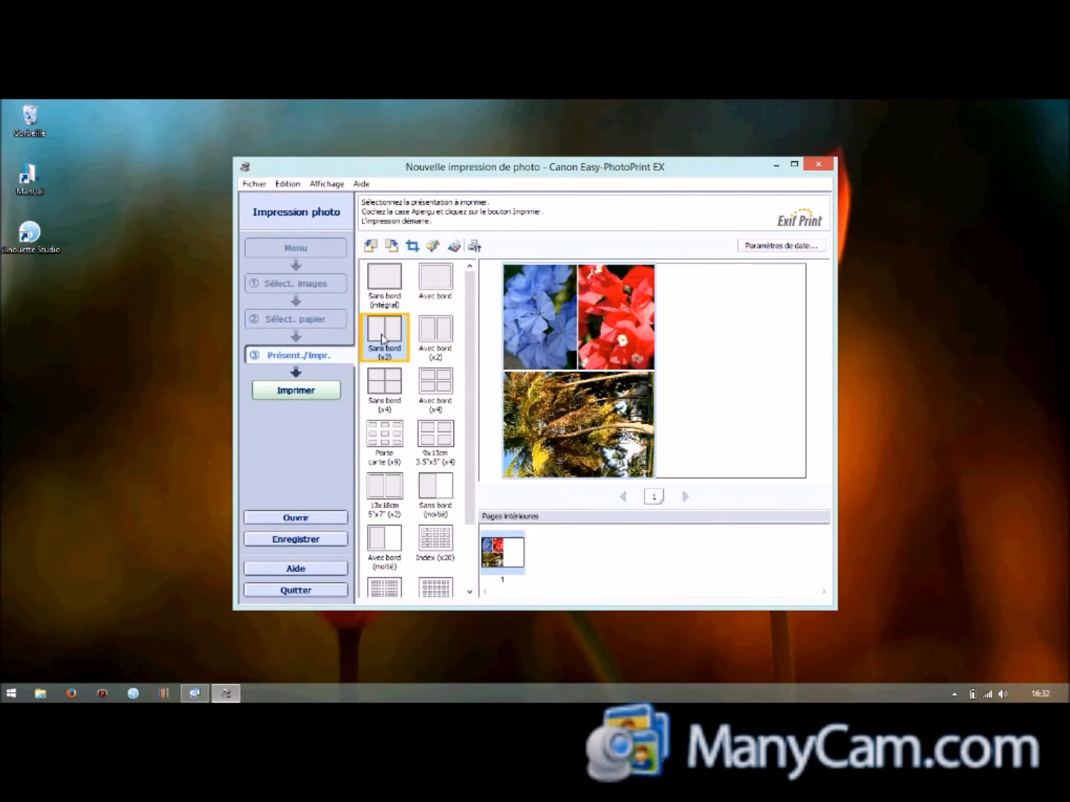
{"action": "left_click_drag", "start_coordinate": [472, 358], "coordinate": [469, 460]}
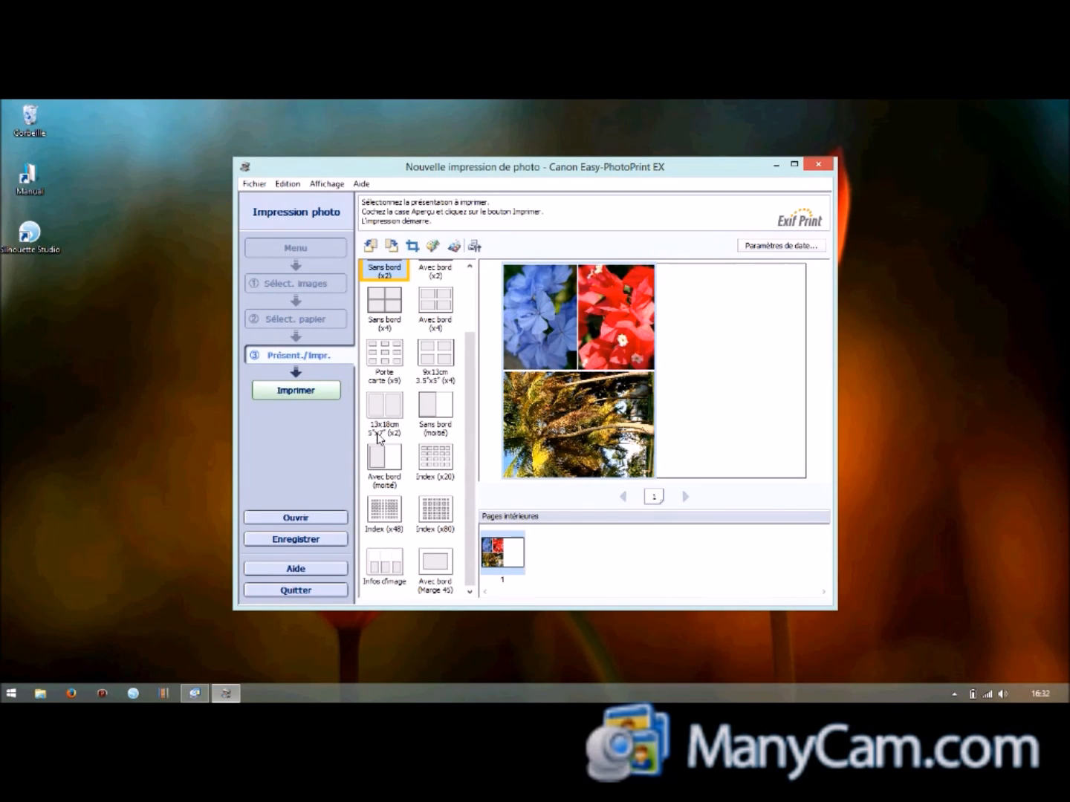
{"action": "left_click", "coordinate": [295, 390]}
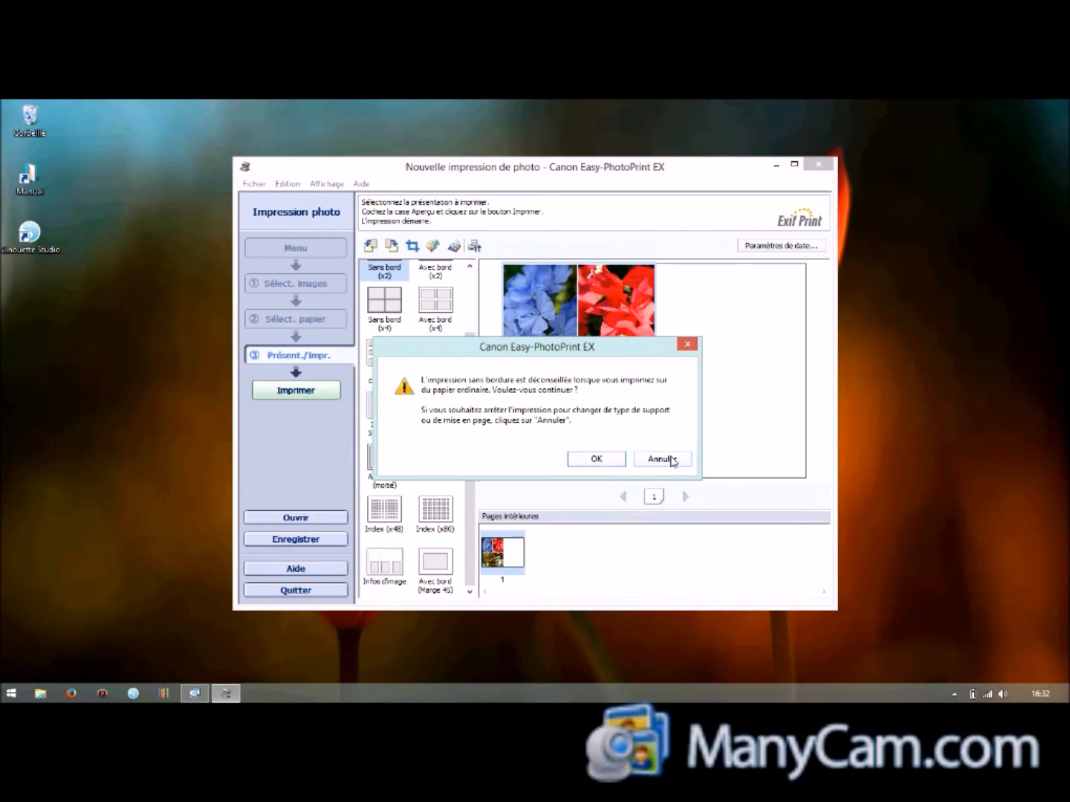
{"action": "left_click", "coordinate": [664, 458]}
Step: Print the collage with the Avec bord (x2) layout, and close the print program without saving the project
{"action": "scroll", "coordinate": [472, 318], "scroll_direction": "up", "scroll_amount": 2}
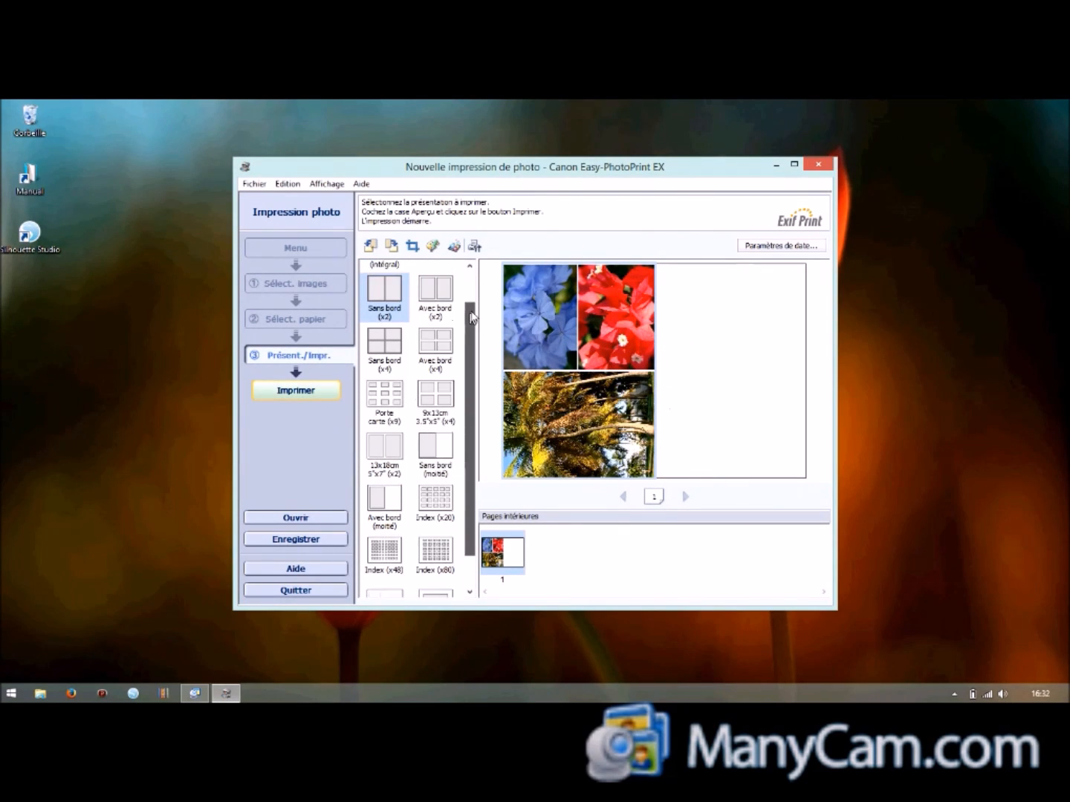
{"action": "scroll", "coordinate": [472, 317], "scroll_direction": "up", "scroll_amount": 1}
{"action": "left_click", "coordinate": [435, 337]}
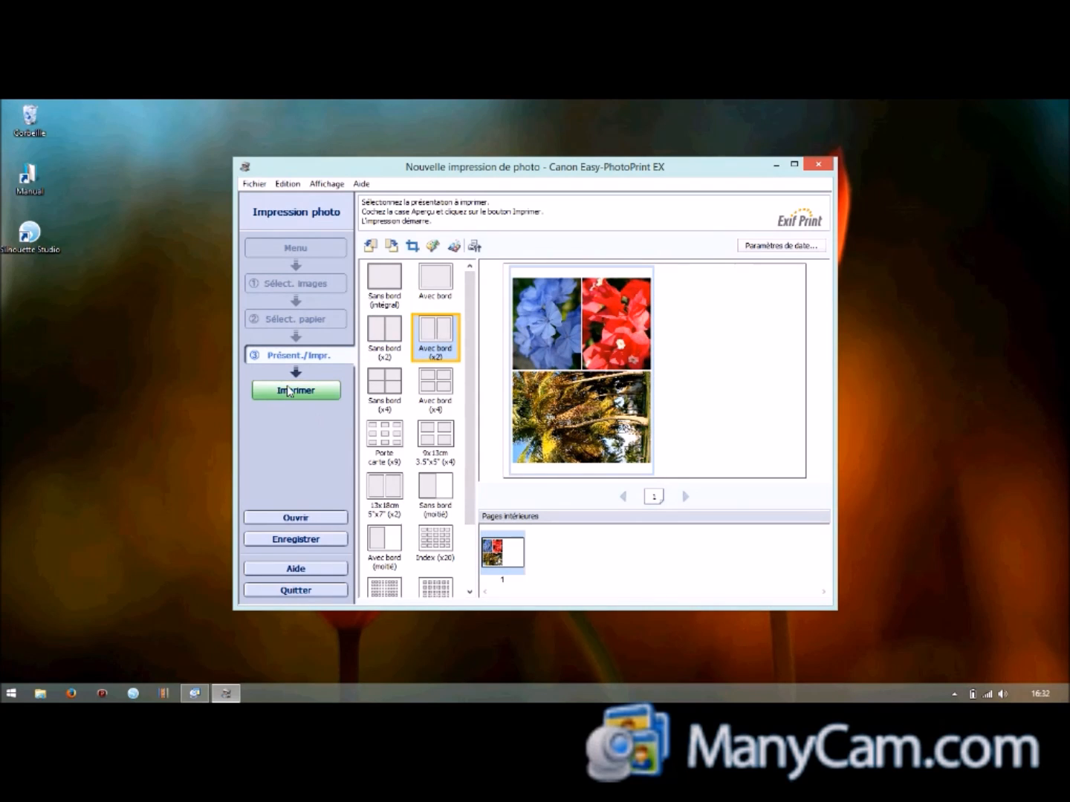
{"action": "left_click", "coordinate": [292, 393]}
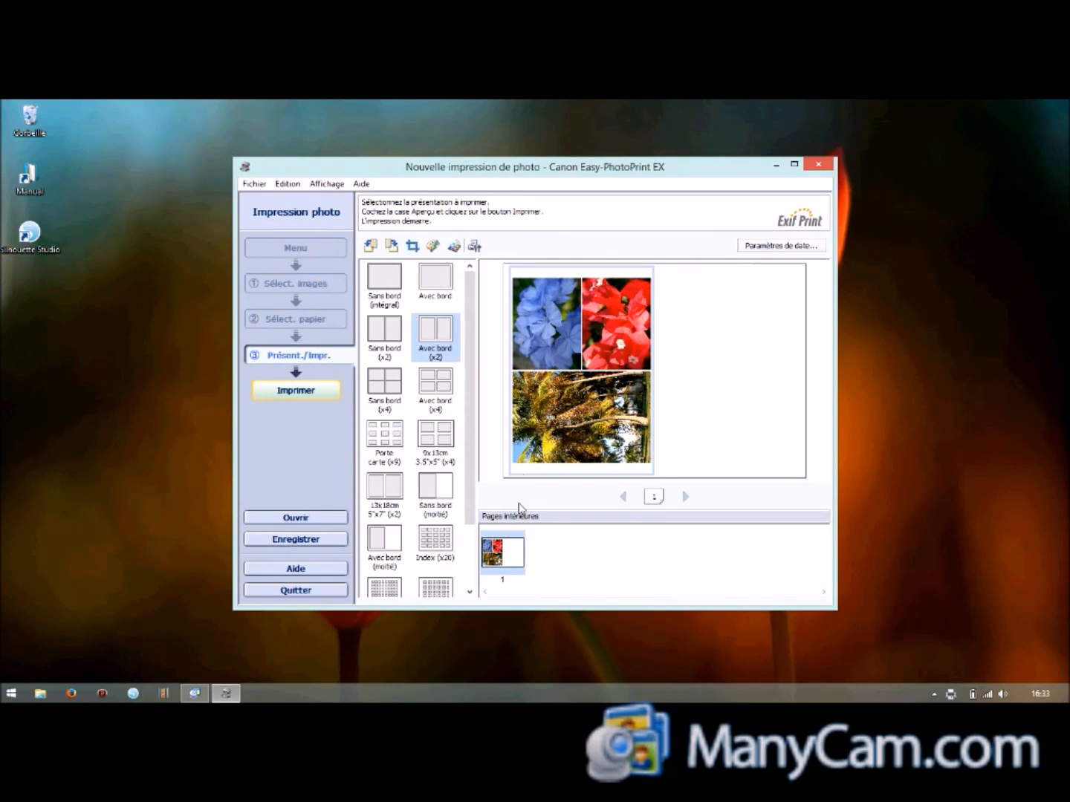
{"action": "left_click", "coordinate": [826, 167]}
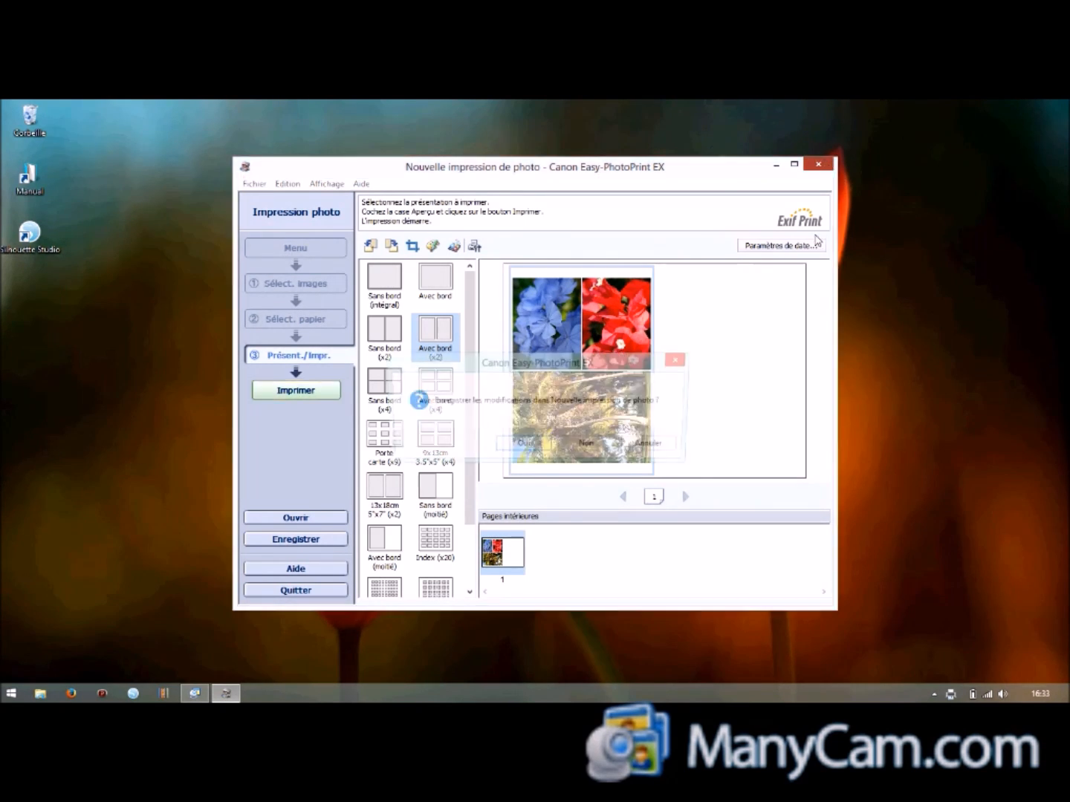
{"action": "left_click", "coordinate": [588, 445]}
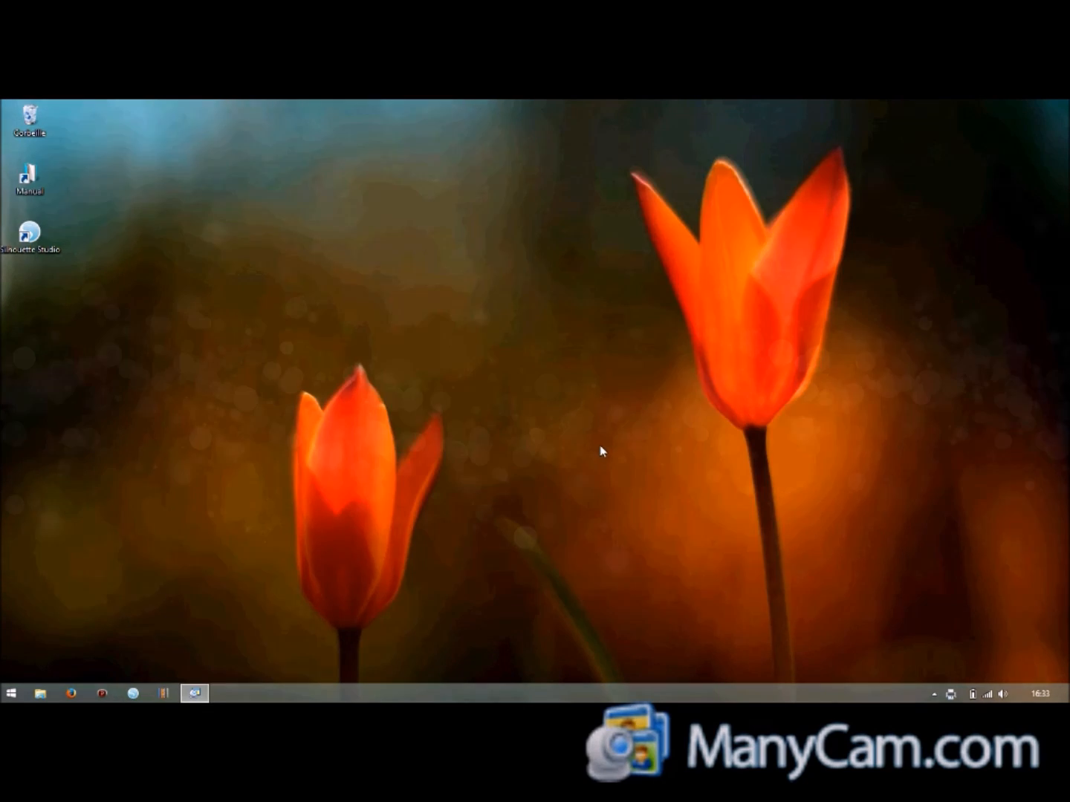